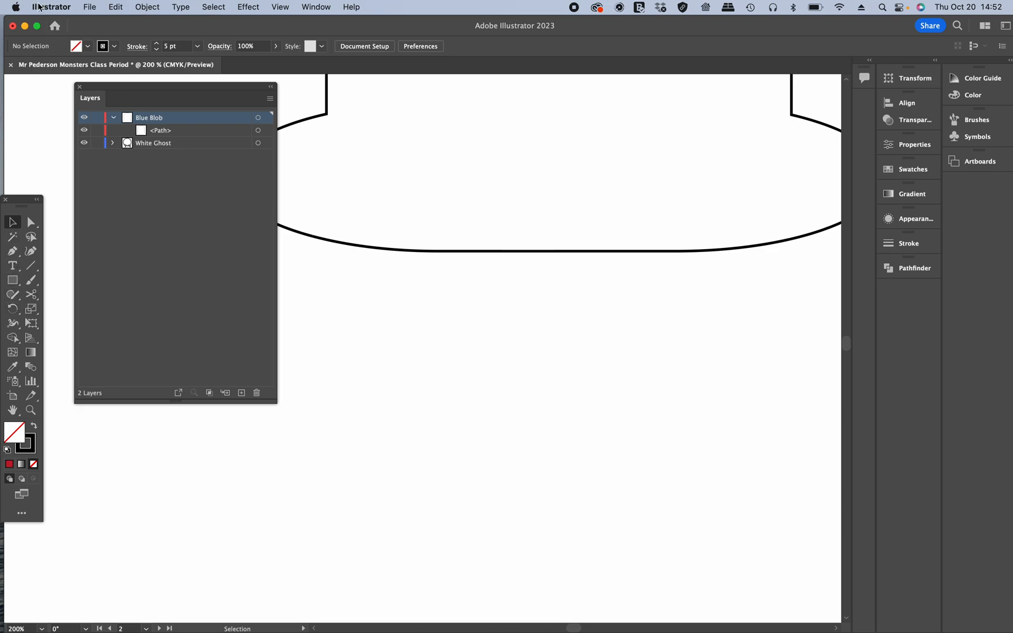
Step: Set the Stroke units preference to Points in the Units preferences
{"action": "scroll", "coordinate": [46, 13], "scroll_direction": "up", "scroll_amount": 5}
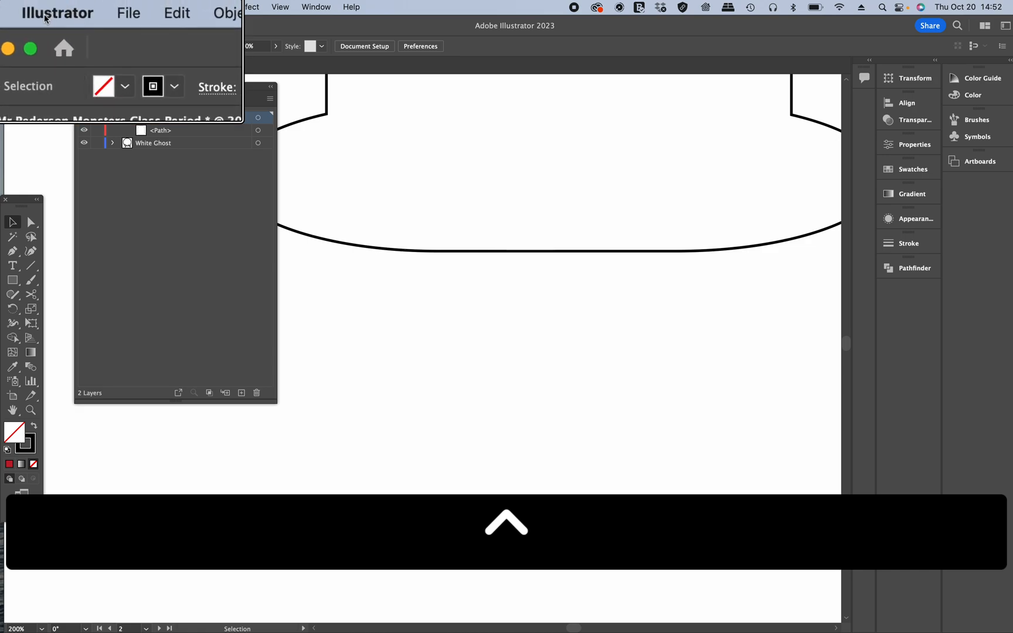
{"action": "left_click", "coordinate": [46, 17]}
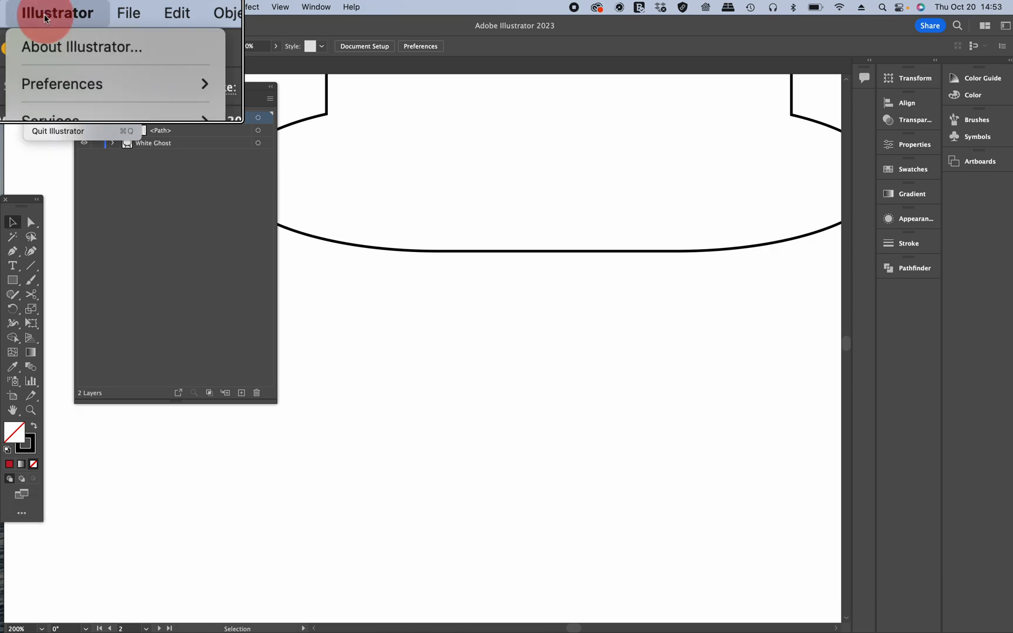
{"action": "mouse_move", "coordinate": [80, 98]}
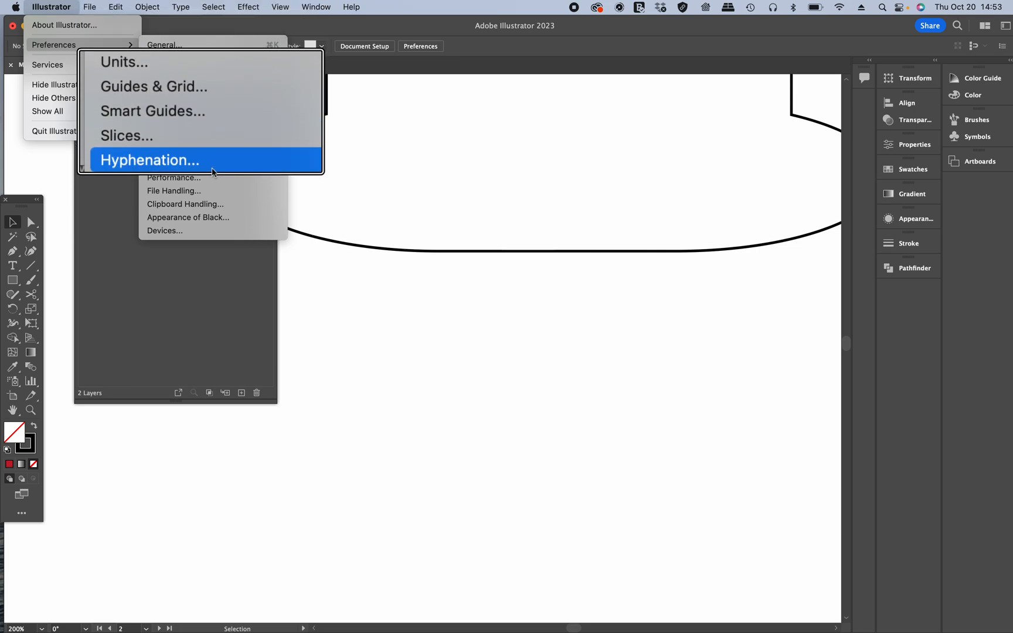
{"action": "left_click", "coordinate": [197, 62]}
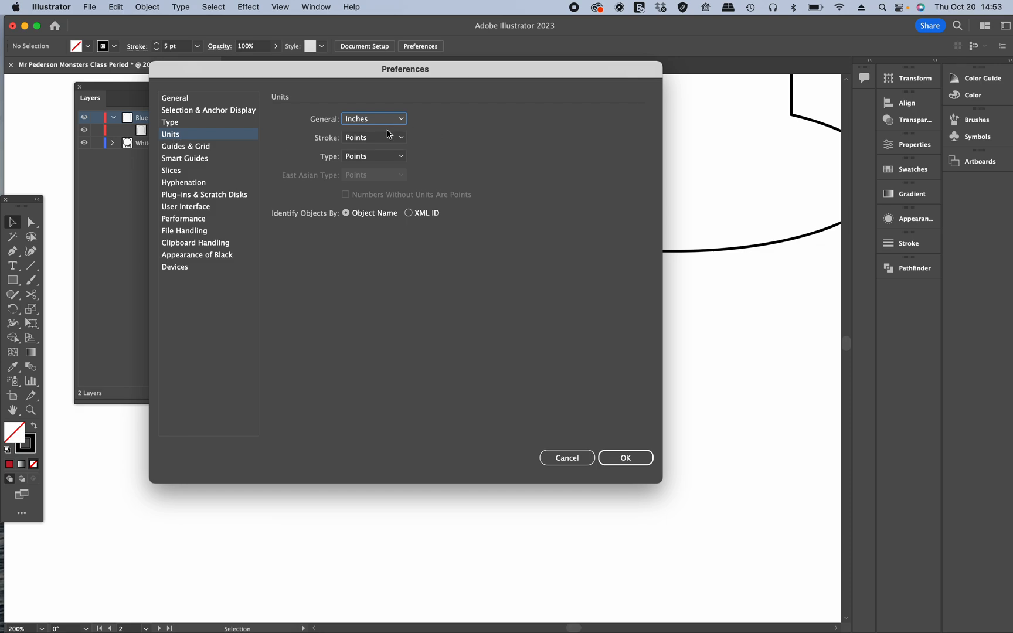
{"action": "scroll", "coordinate": [364, 122], "scroll_direction": "up", "scroll_amount": 5}
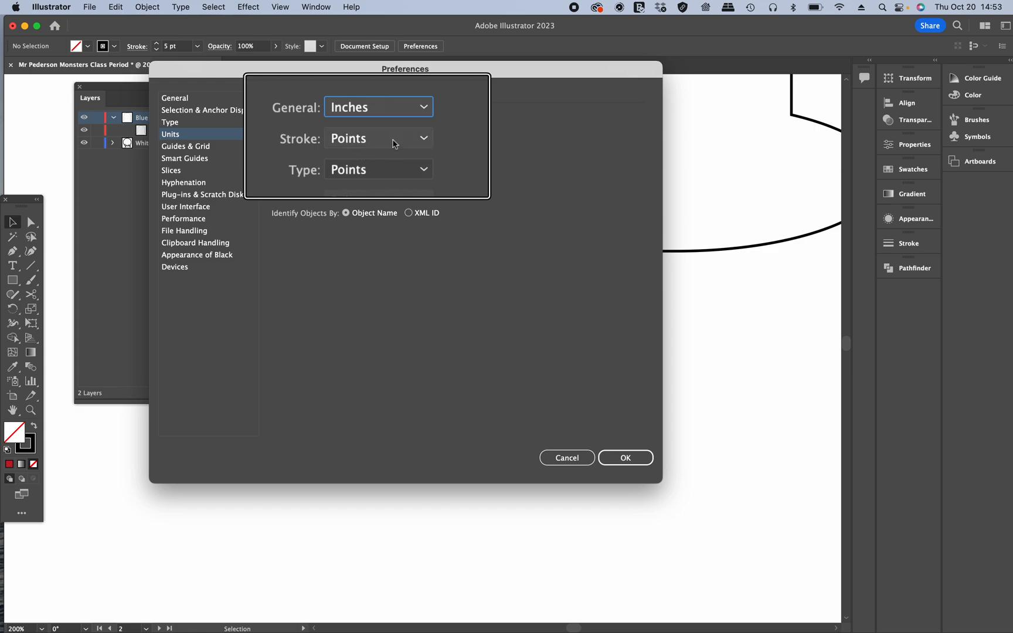
{"action": "left_click", "coordinate": [424, 140]}
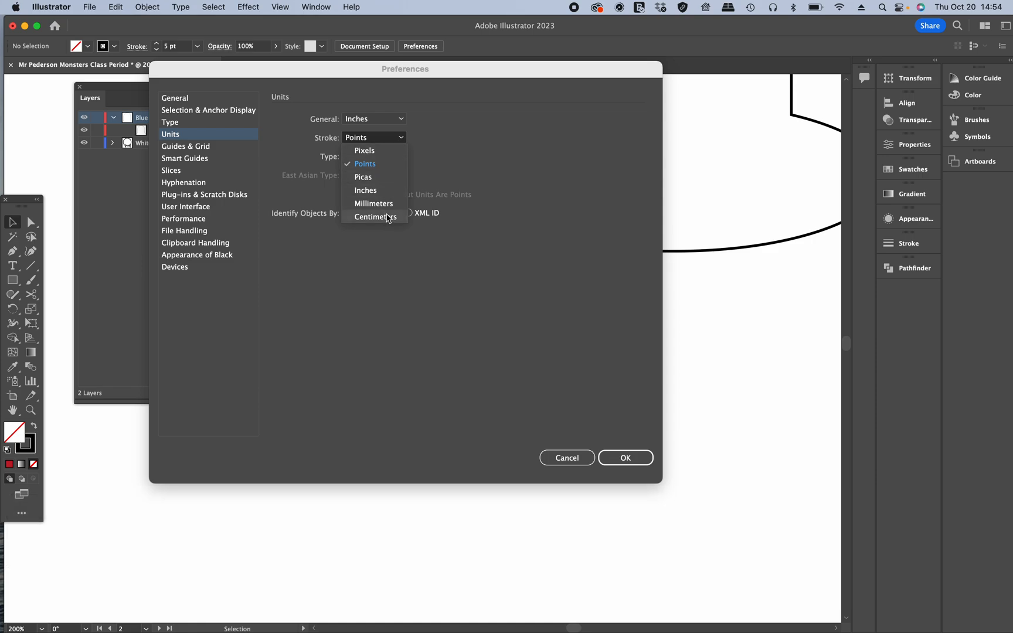
{"action": "left_click", "coordinate": [366, 165]}
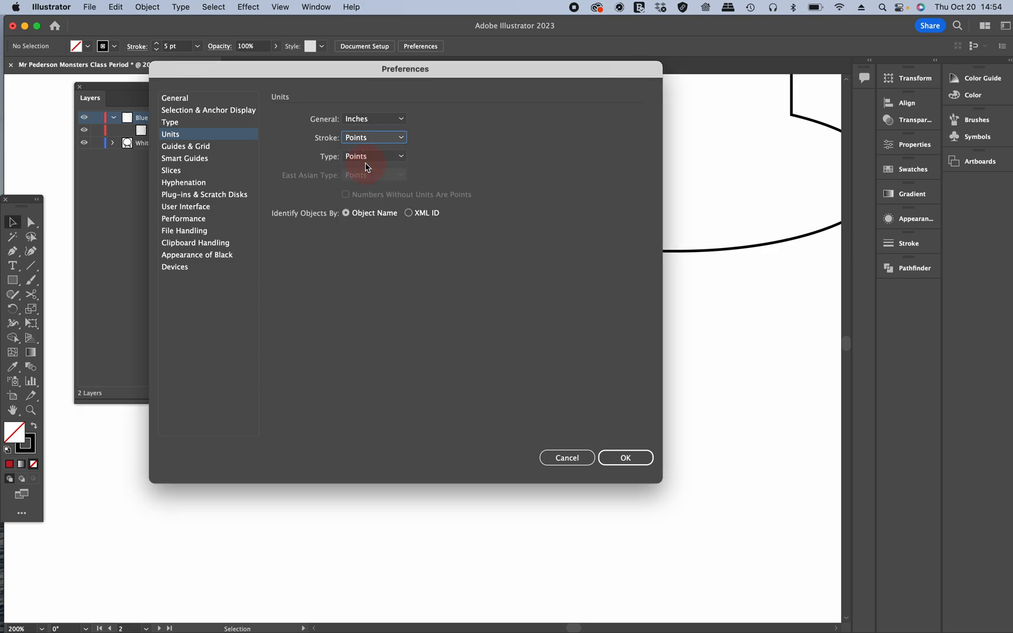
{"action": "left_click", "coordinate": [625, 458]}
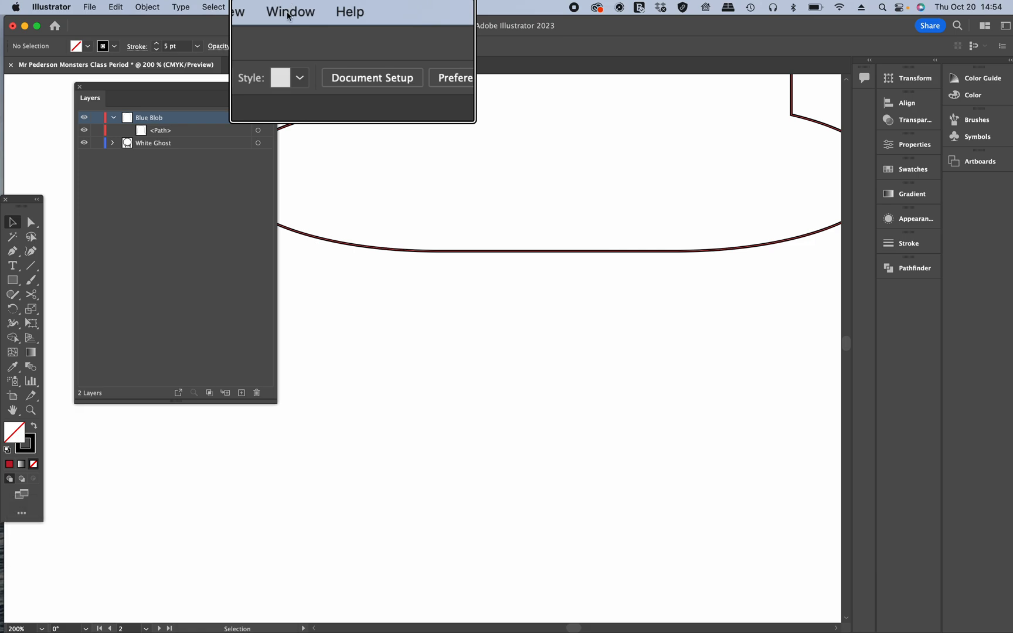
Step: Open the Stroke panel and move it beside the artwork in compact form
{"action": "left_click", "coordinate": [288, 16]}
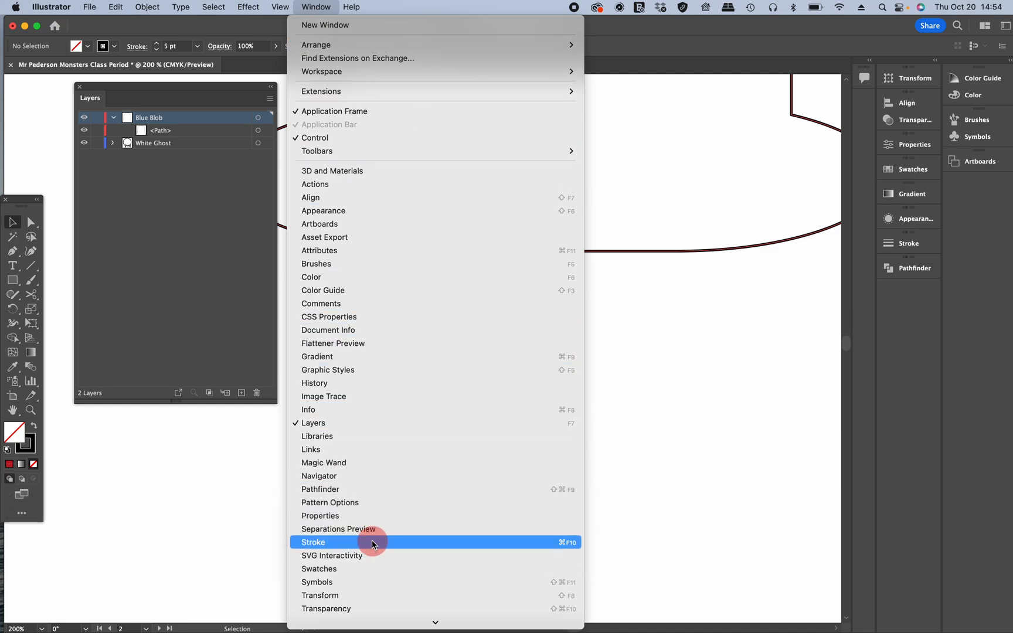
{"action": "left_click", "coordinate": [371, 542]}
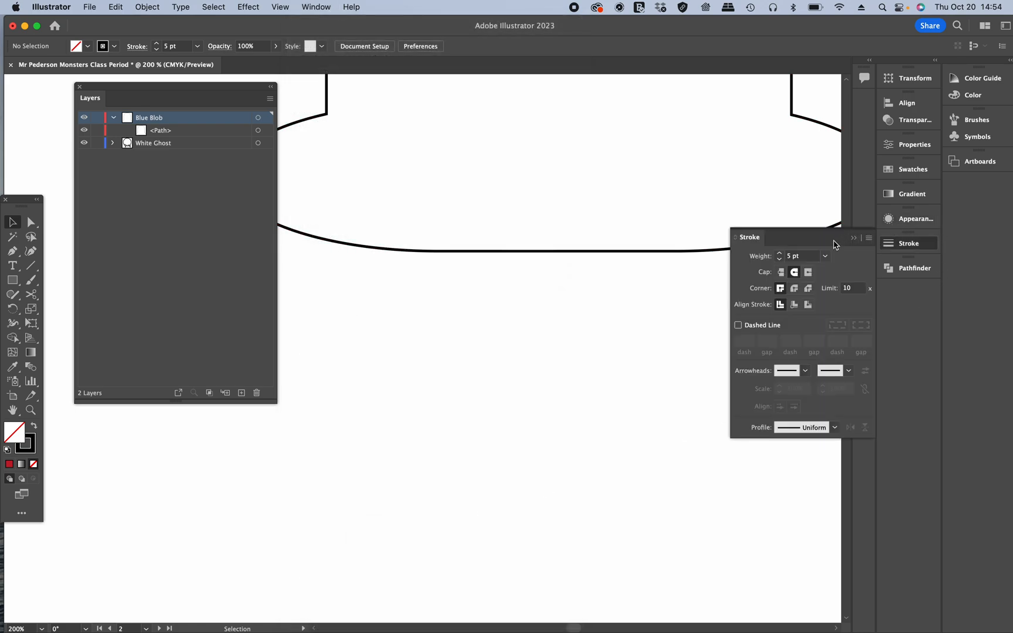
{"action": "left_click_drag", "start_coordinate": [829, 240], "coordinate": [740, 229]}
{"action": "left_click", "coordinate": [776, 227]}
{"action": "left_click", "coordinate": [798, 230]}
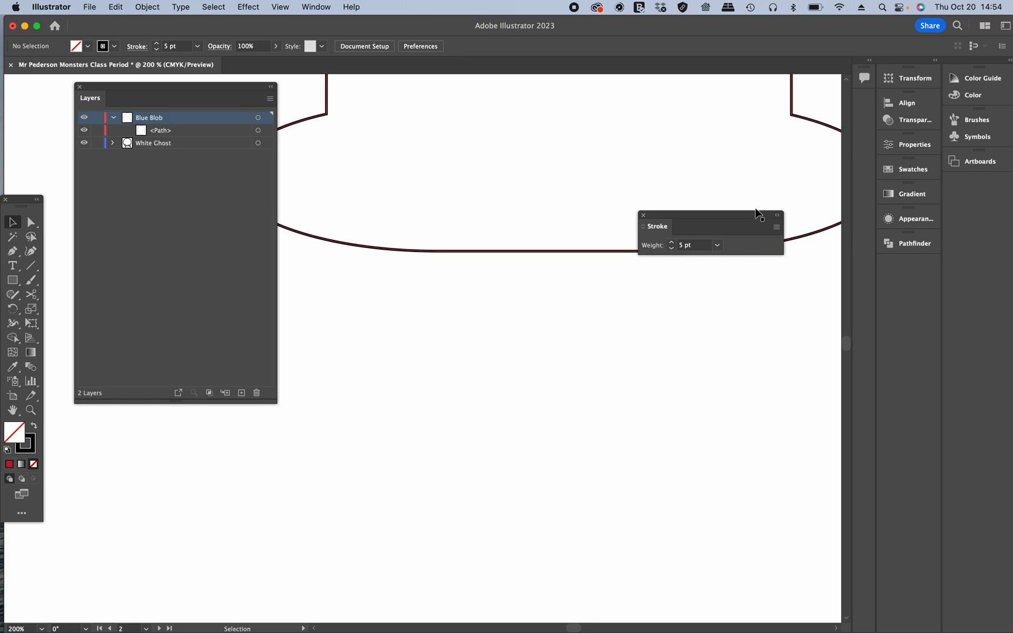
Step: Raise the stroke weight to 11 pt
{"action": "left_click", "coordinate": [672, 243]}
{"action": "left_click", "coordinate": [672, 243]}
{"action": "left_click", "coordinate": [672, 242]}
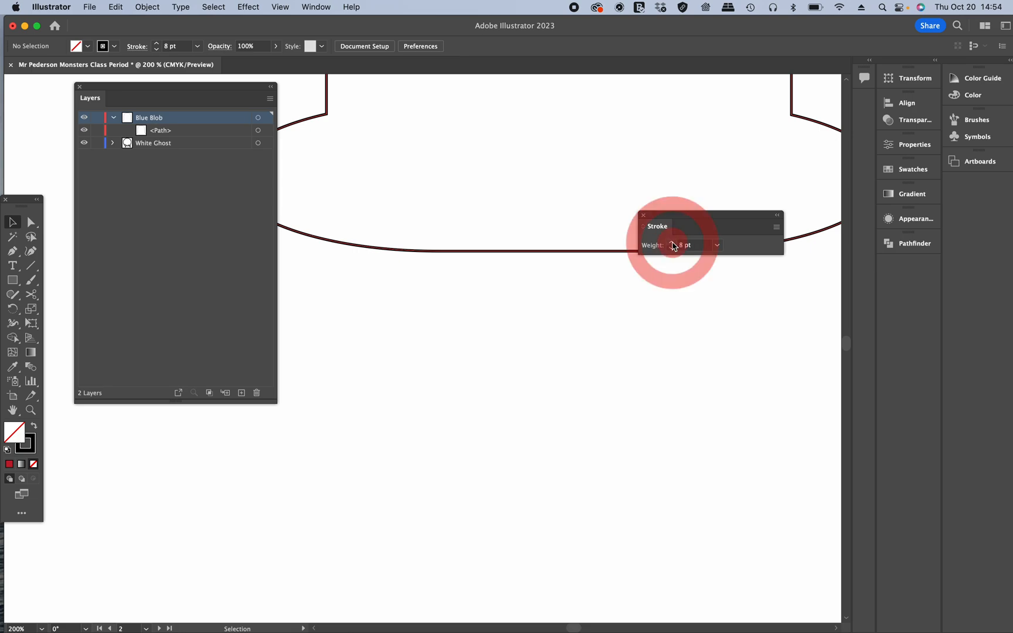
{"action": "left_click", "coordinate": [672, 242]}
{"action": "left_click", "coordinate": [672, 242]}
{"action": "left_click", "coordinate": [672, 242]}
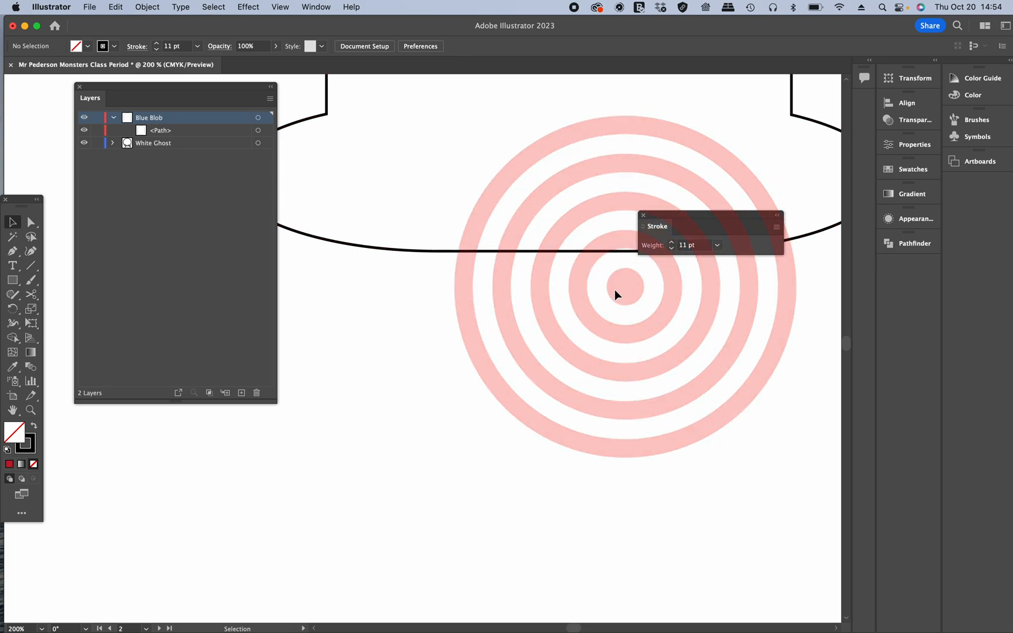
Step: Choose the Pen tool and pick a dark red stroke colour from the swatches
{"action": "left_click", "coordinate": [13, 252]}
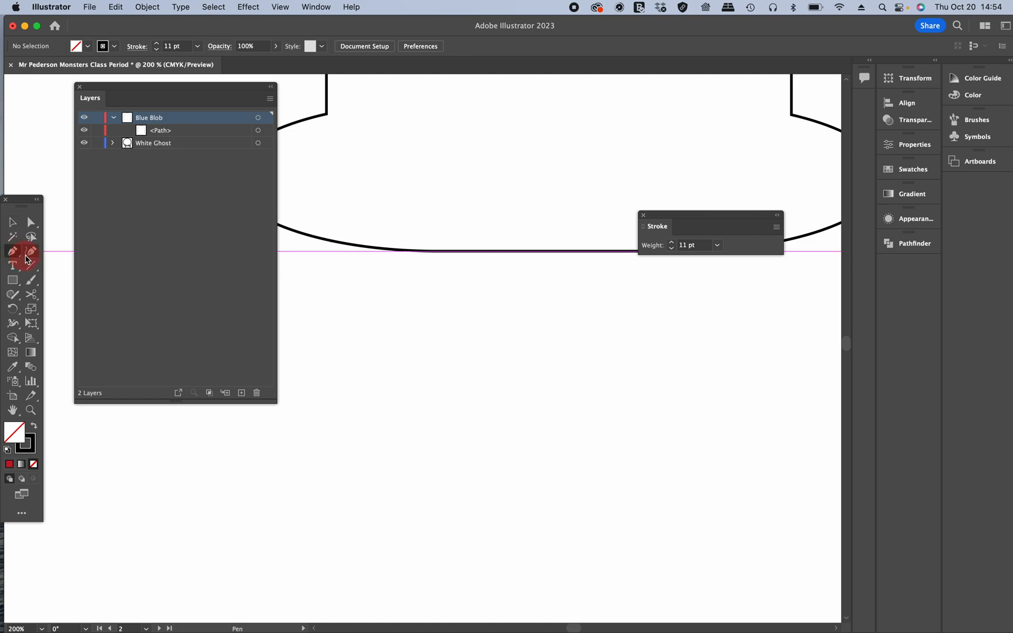
{"action": "left_click", "coordinate": [109, 47]}
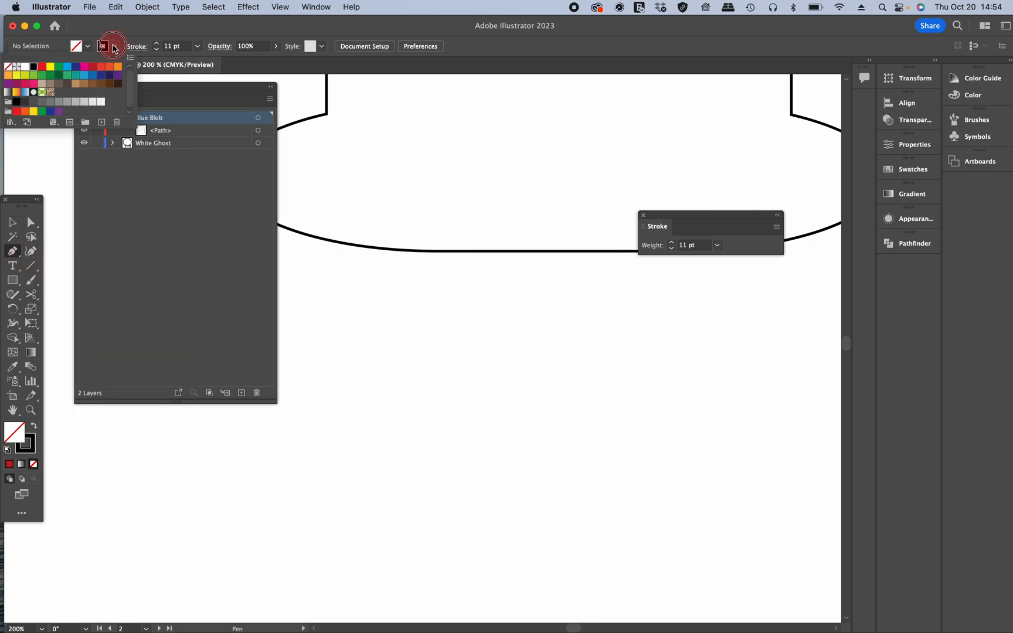
{"action": "left_click", "coordinate": [43, 67]}
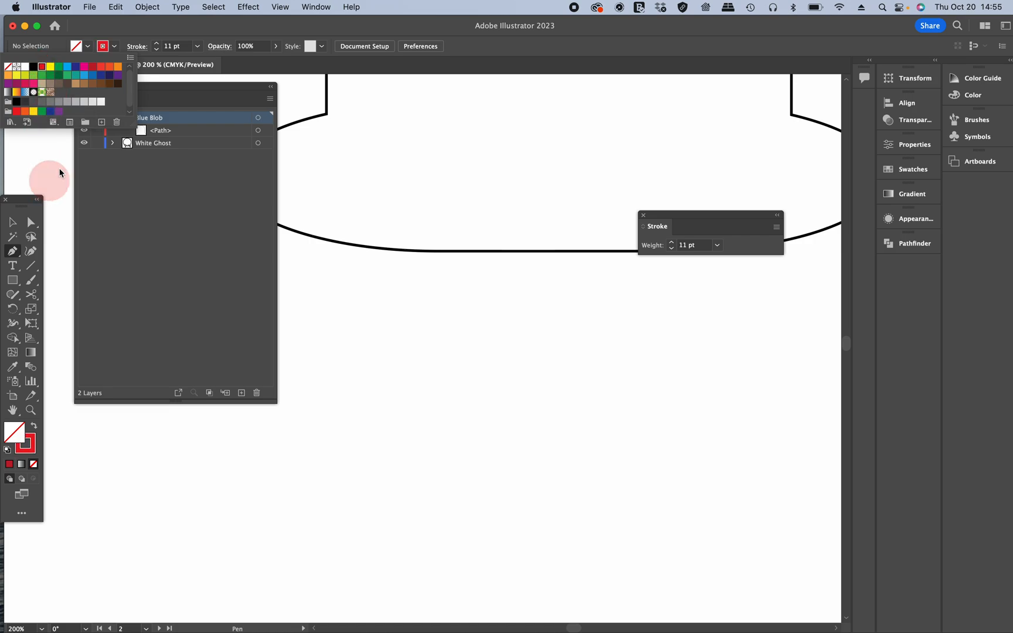
{"action": "left_click", "coordinate": [92, 67]}
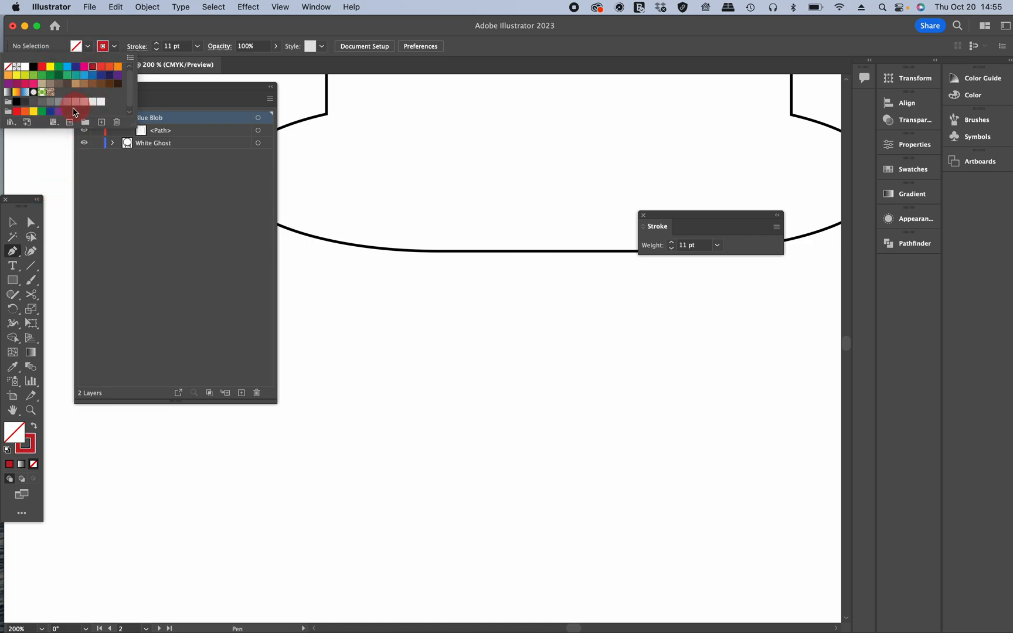
Step: Draw a wavy open path with four anchor points below the blob using the Pen tool
{"action": "left_click", "coordinate": [11, 252]}
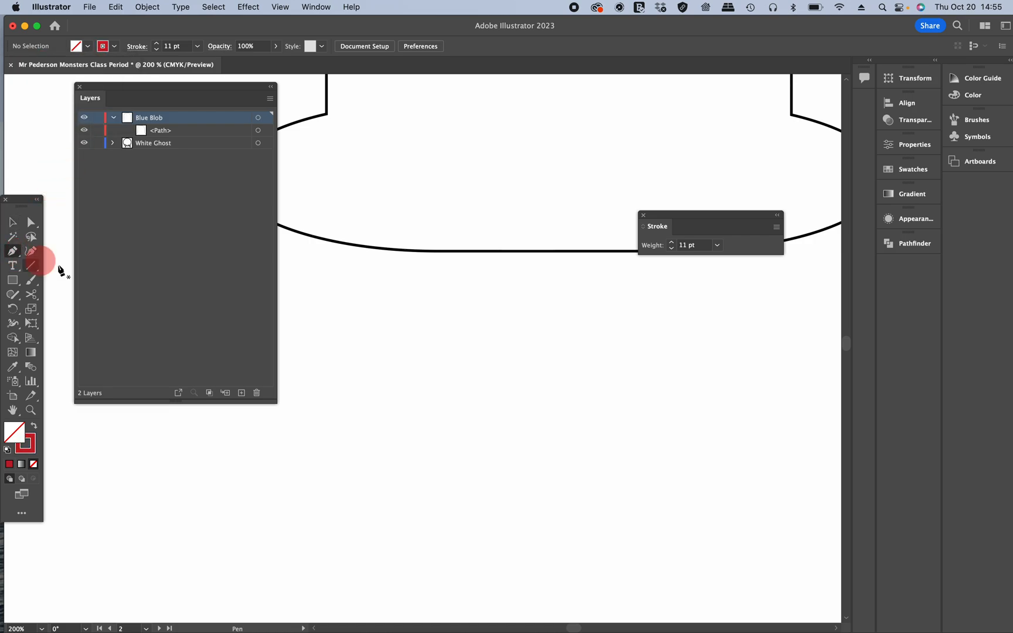
{"action": "left_click", "coordinate": [340, 414]}
{"action": "left_click_drag", "start_coordinate": [392, 446], "coordinate": [420, 446]}
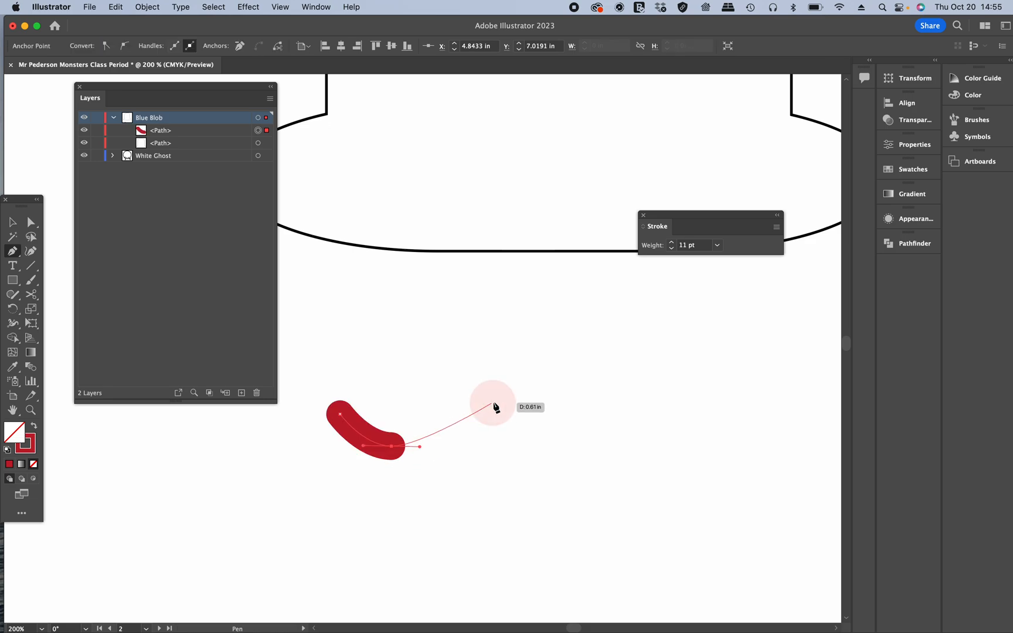
{"action": "left_click_drag", "start_coordinate": [496, 399], "coordinate": [527, 399]}
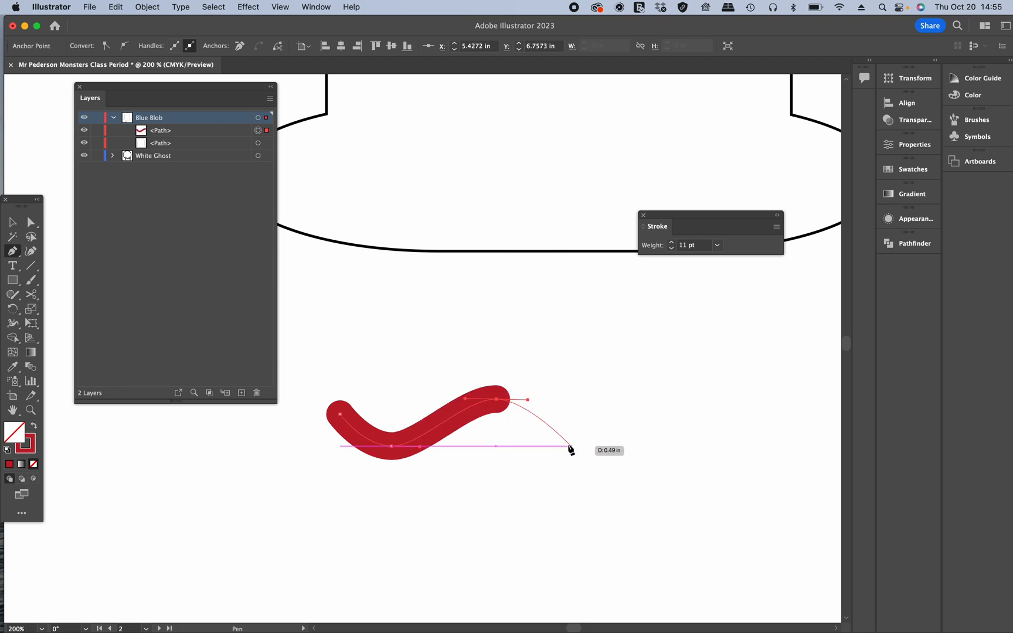
{"action": "left_click_drag", "start_coordinate": [569, 442], "coordinate": [604, 440]}
{"action": "left_click", "coordinate": [641, 390]}
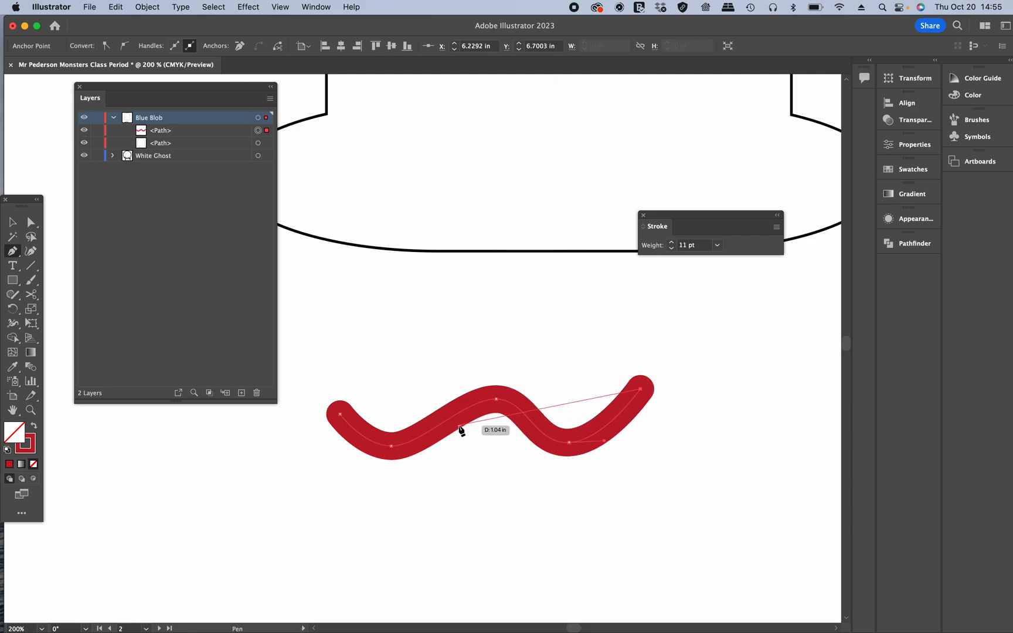
{"action": "left_click", "coordinate": [13, 223]}
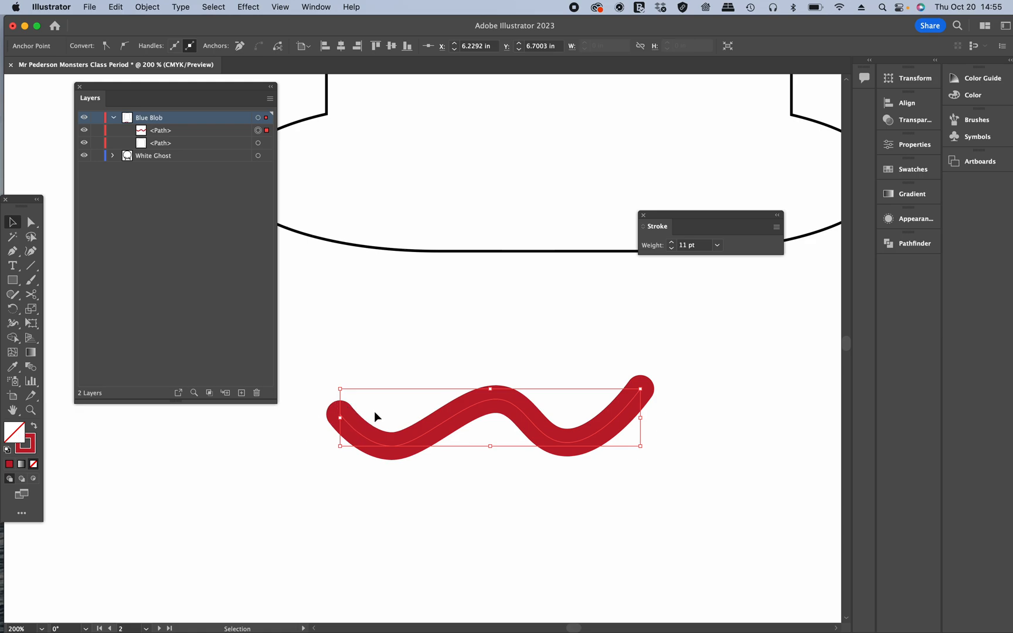
Step: Expand the Stroke panel to show all its stroke options
{"action": "left_click", "coordinate": [776, 227]}
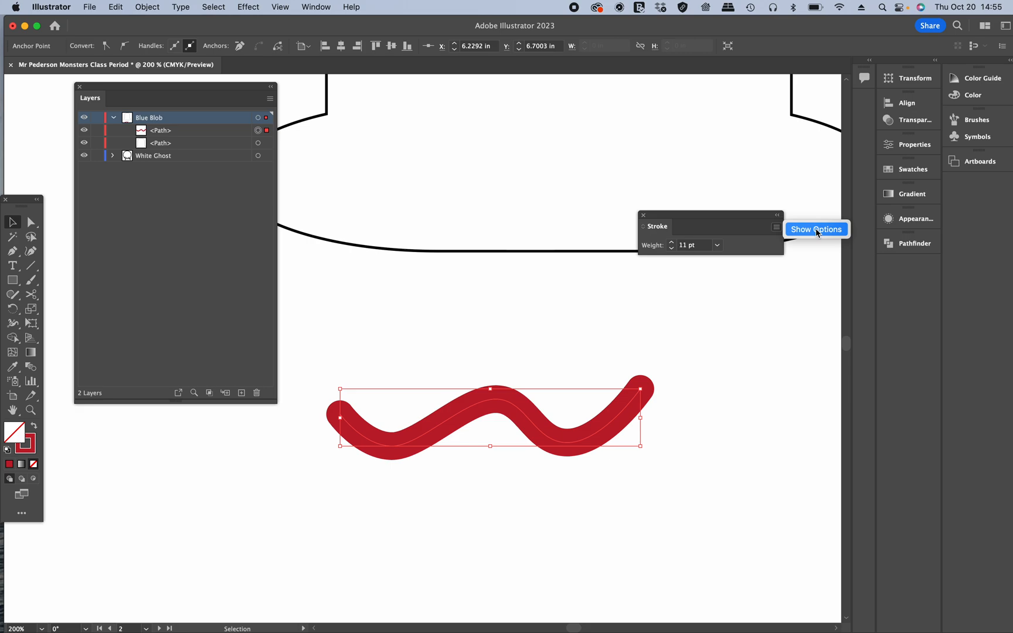
{"action": "key", "text": "ctrl"}
{"action": "scroll", "coordinate": [731, 233], "scroll_direction": "up", "scroll_amount": 3}
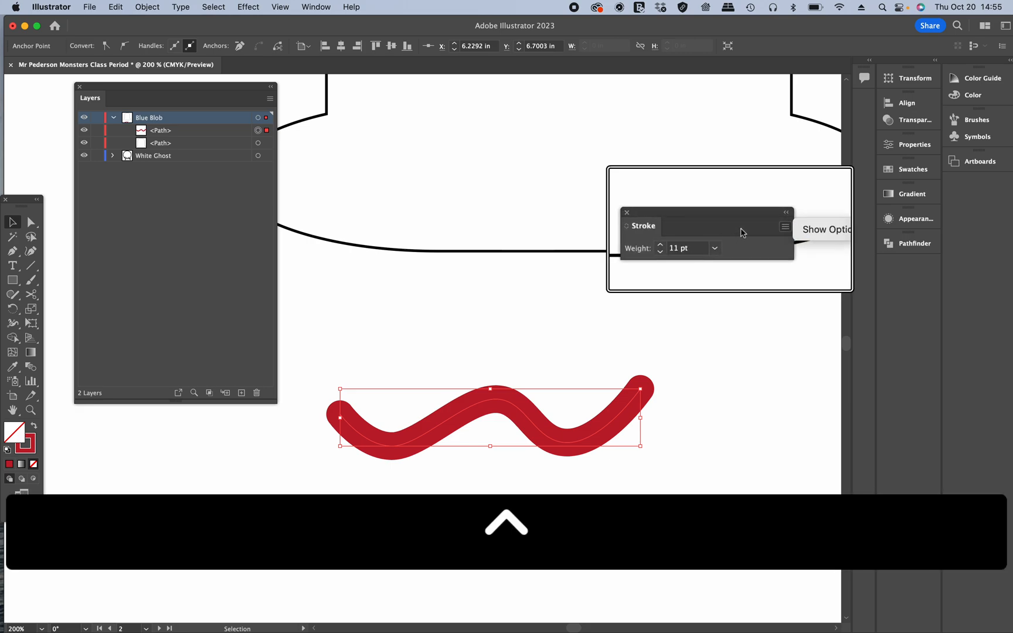
{"action": "scroll", "coordinate": [790, 231], "scroll_direction": "up", "scroll_amount": 3}
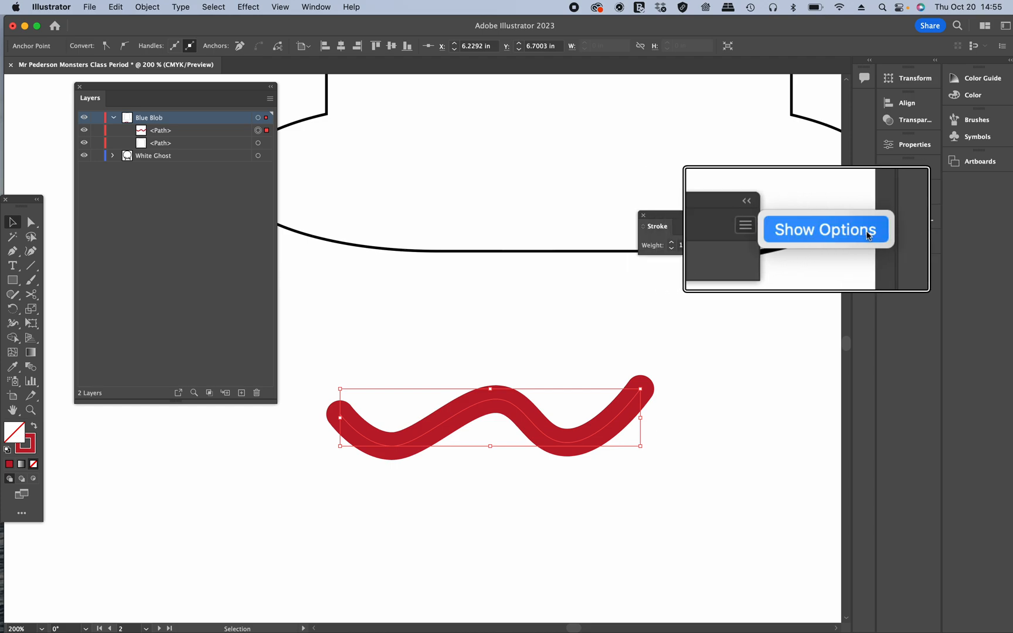
{"action": "left_click", "coordinate": [867, 234]}
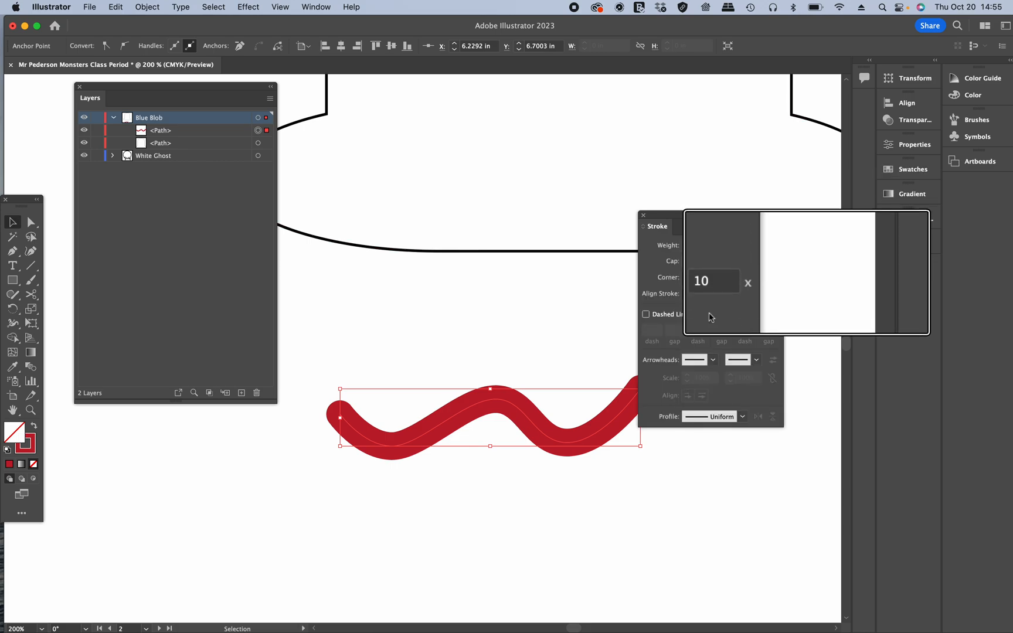
{"action": "key", "text": "ctrl"}
{"action": "scroll", "coordinate": [692, 296], "scroll_direction": "down", "scroll_amount": 5}
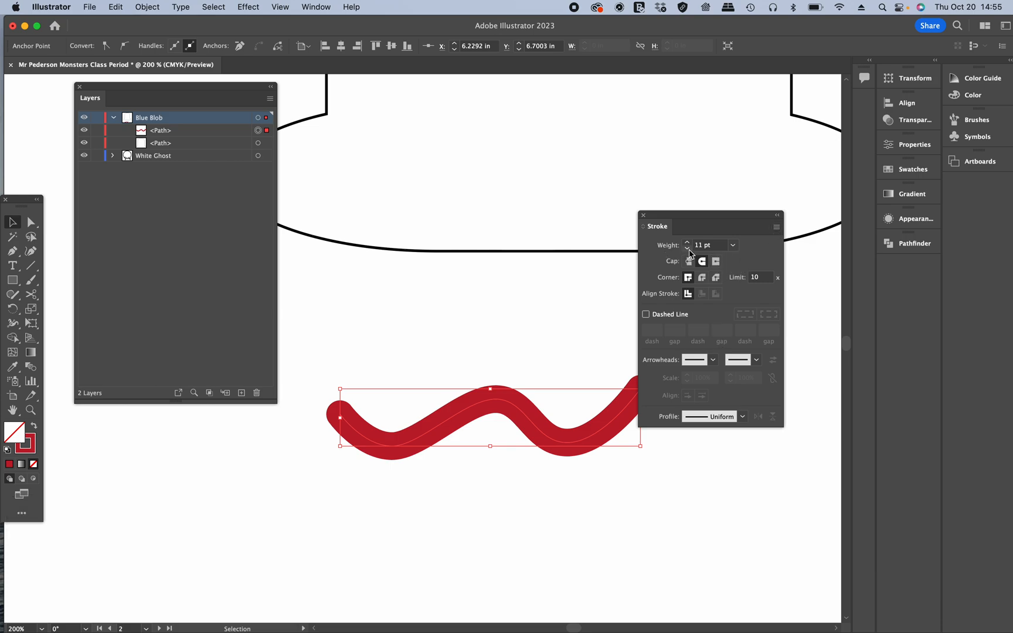
{"action": "key", "text": "ctrl"}
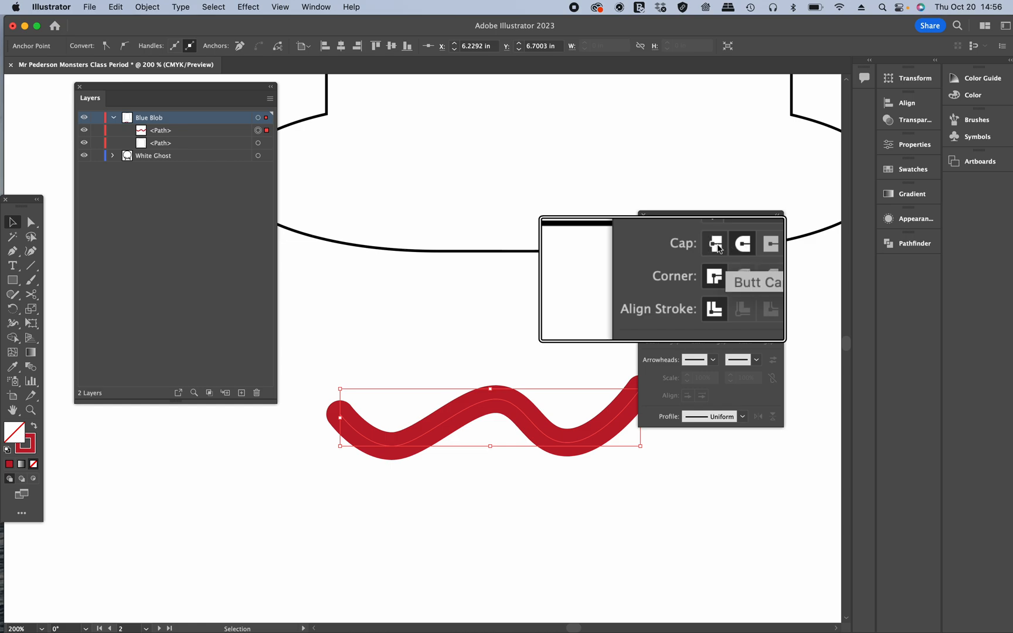
Step: Try the Butt cap on the wavy path, then set its cap back to Round
{"action": "left_click", "coordinate": [719, 248]}
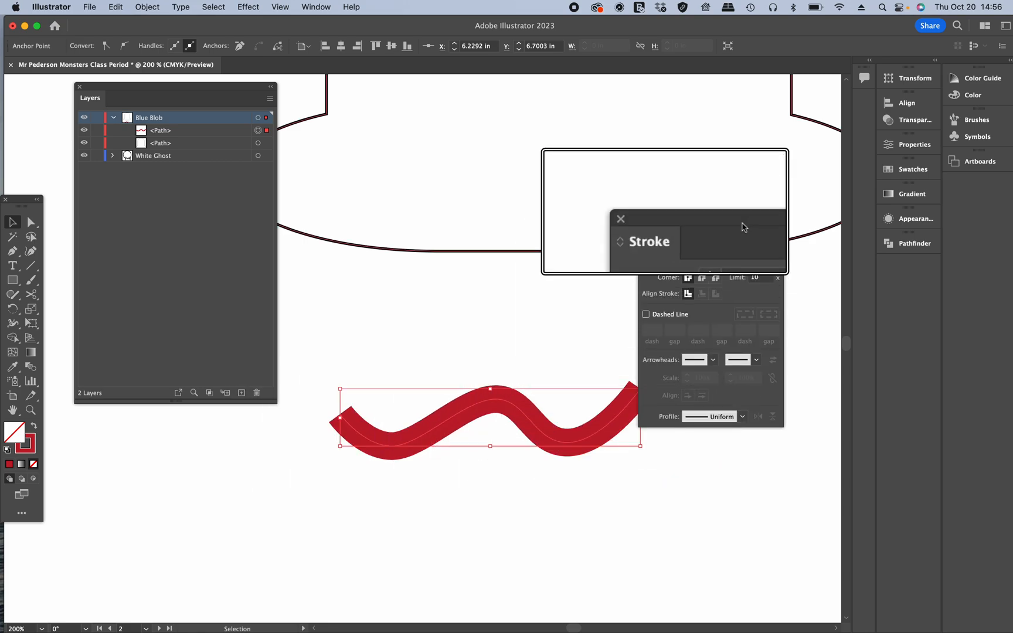
{"action": "mouse_move", "coordinate": [742, 221]}
{"action": "left_mouse_down"}
{"action": "mouse_move", "coordinate": [784, 106]}
{"action": "mouse_move", "coordinate": [778, 115]}
{"action": "left_mouse_up"}
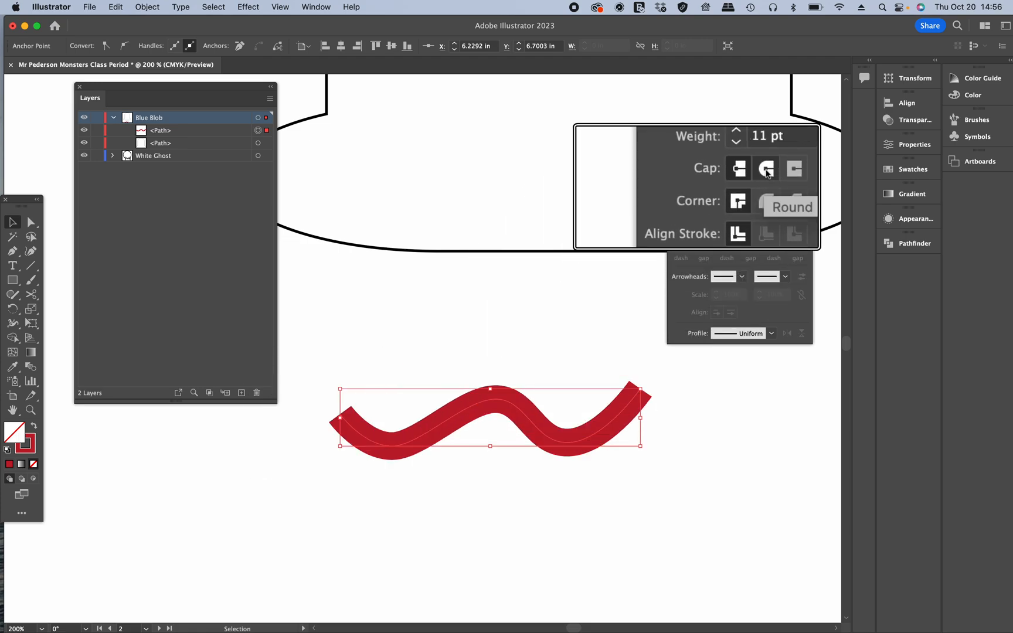
{"action": "left_click", "coordinate": [731, 178]}
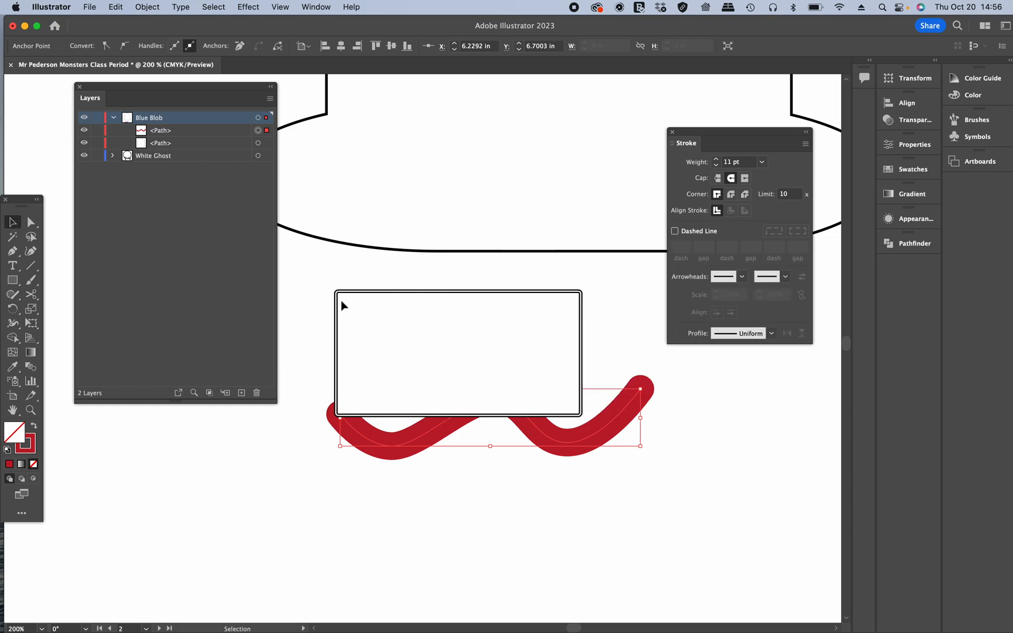
{"action": "key", "text": "ctrl"}
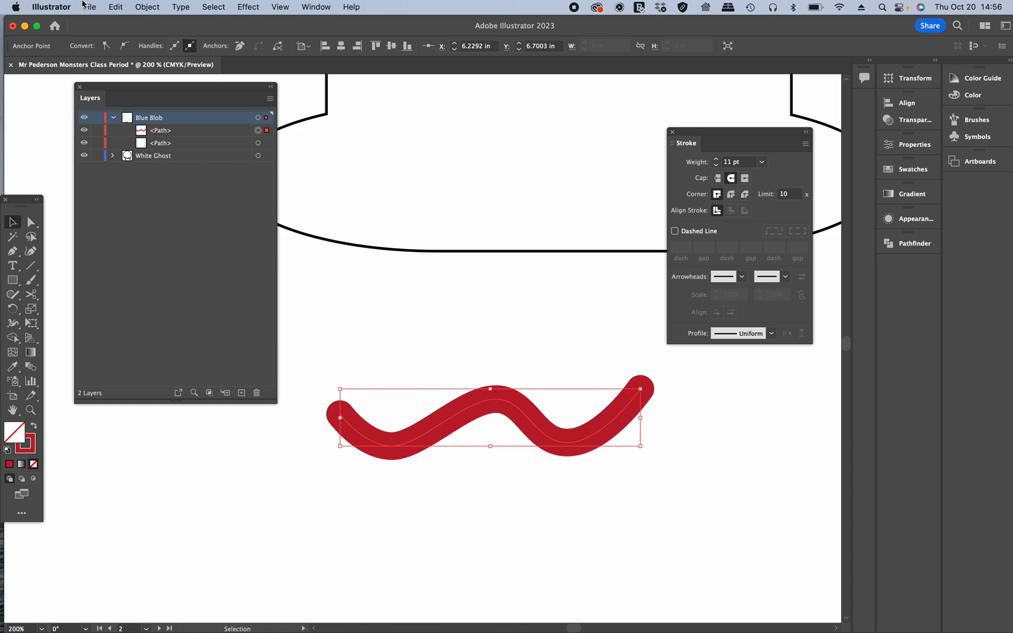
Step: Copy the selected wavy path
{"action": "left_click", "coordinate": [115, 7]}
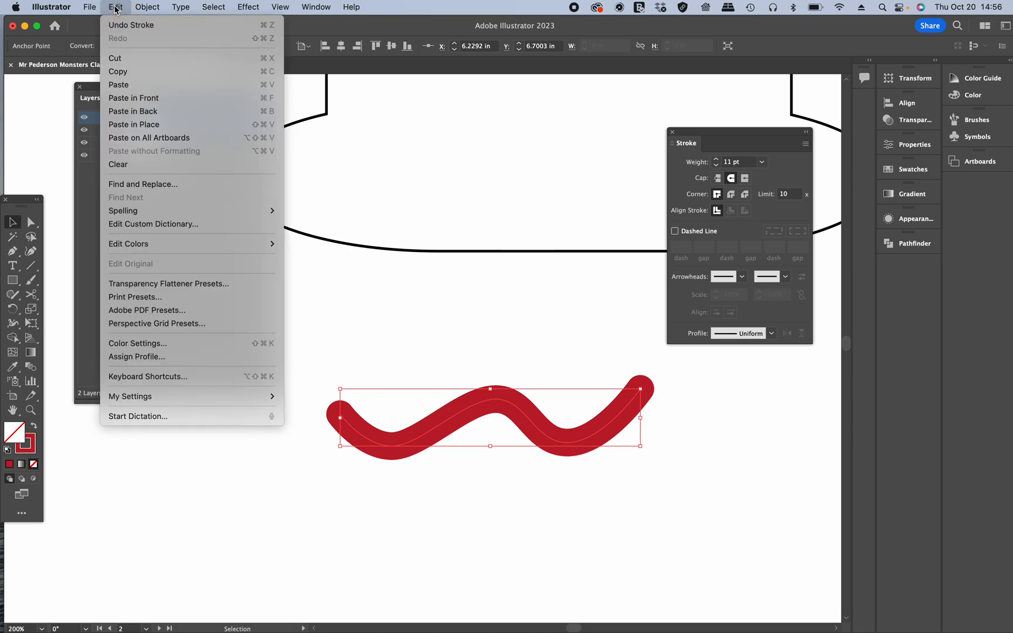
{"action": "scroll", "coordinate": [116, 10], "scroll_direction": "up", "scroll_amount": 5}
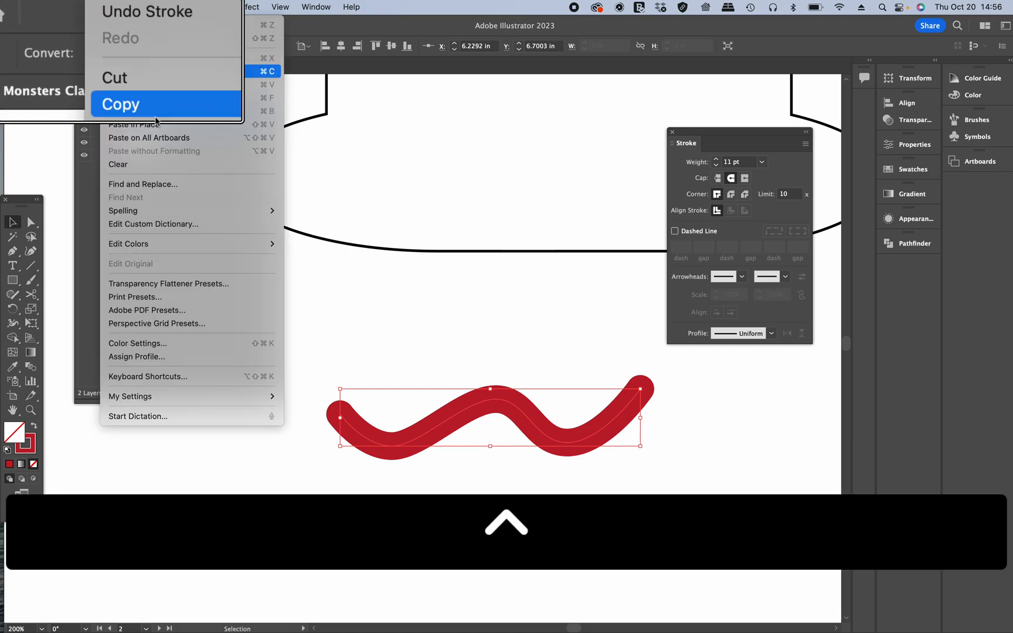
{"action": "left_click", "coordinate": [146, 99]}
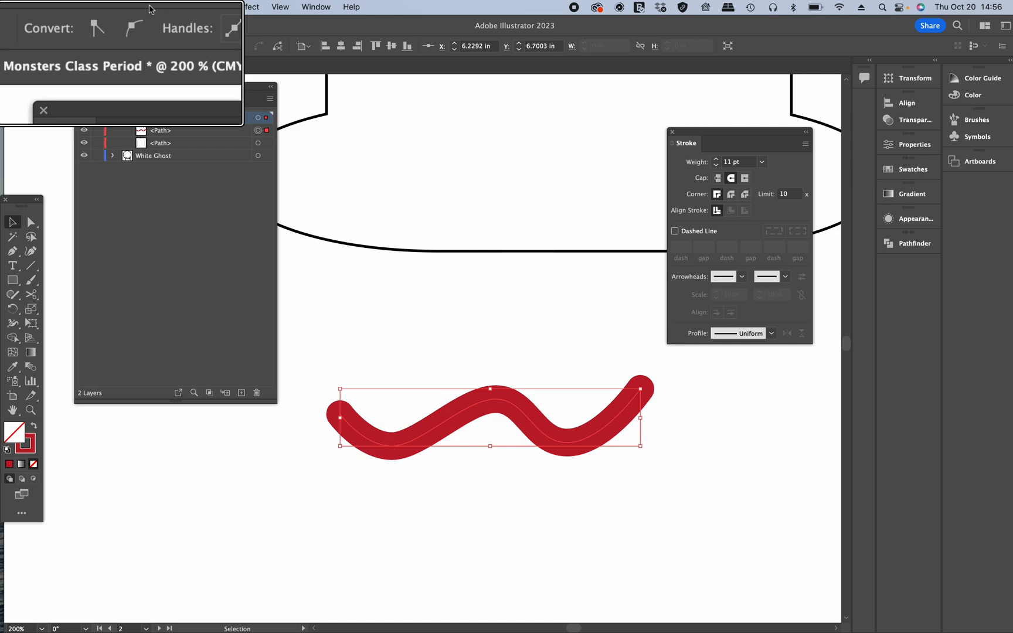
Step: Undo the last cap change, then set the wavy path's cap back to Round
{"action": "key", "text": "ctrl"}
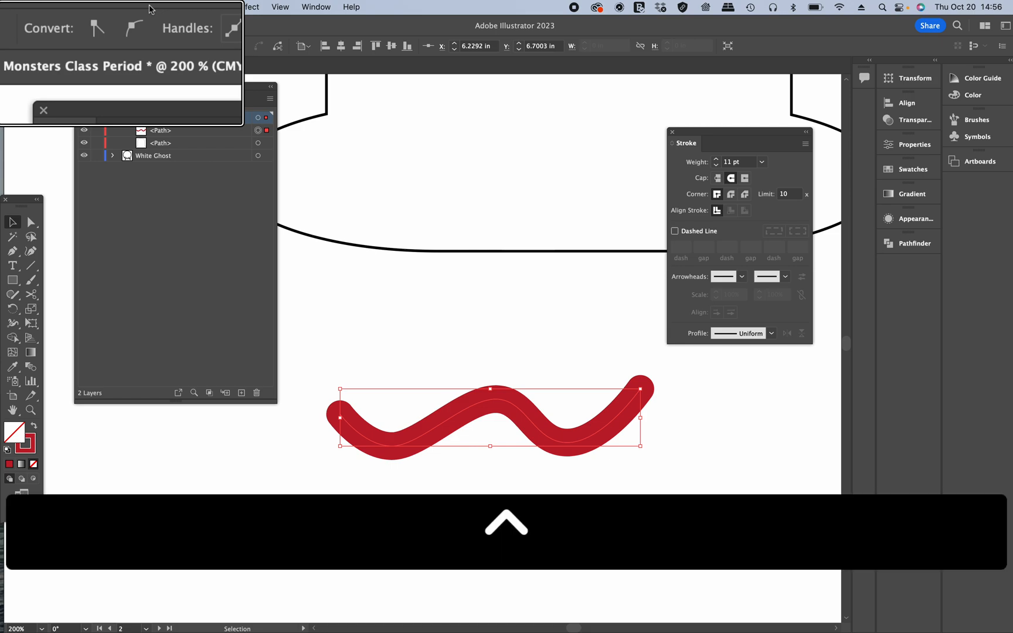
{"action": "key", "text": "super+z"}
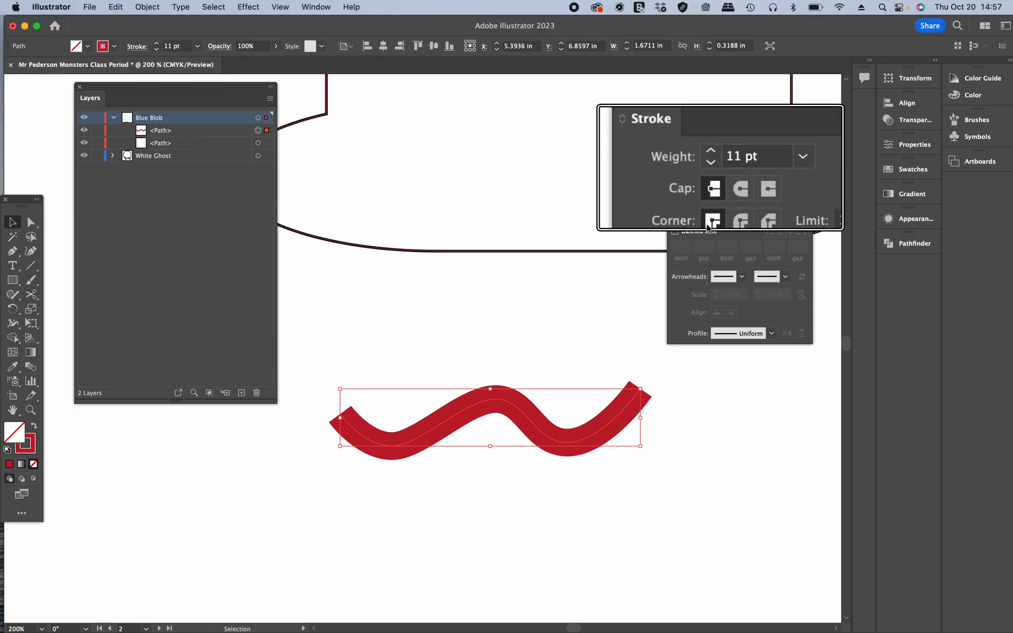
{"action": "left_click", "coordinate": [731, 178]}
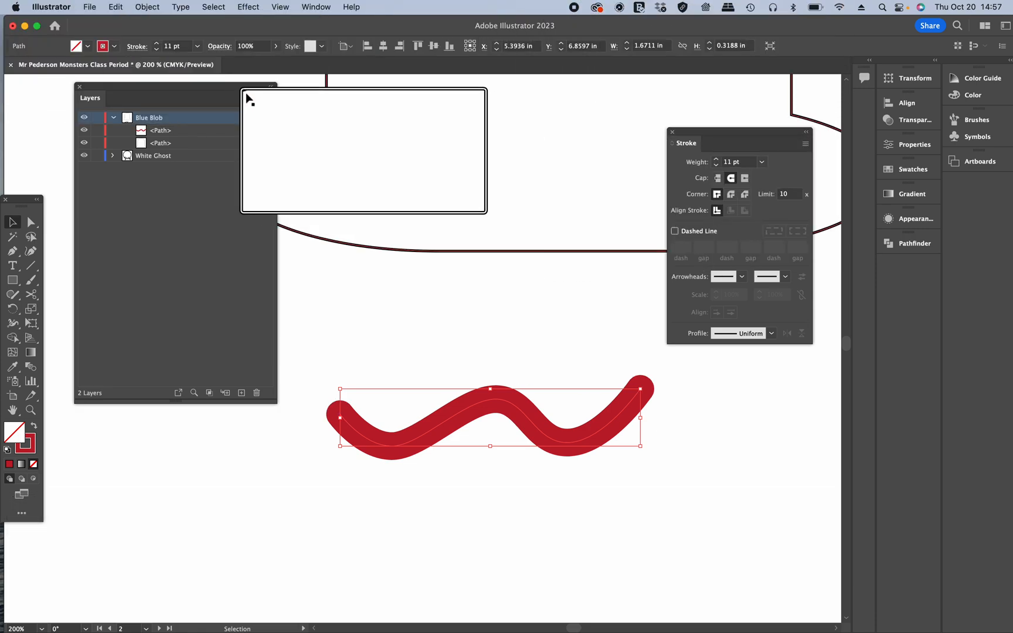
Step: Paste the copied wavy path in front of the original
{"action": "key", "text": "super"}
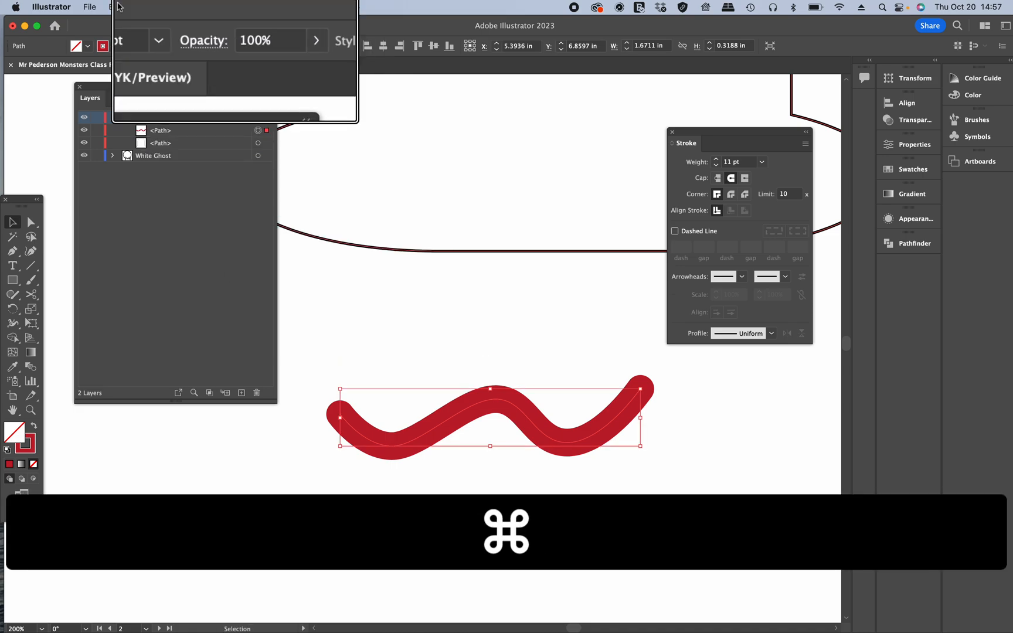
{"action": "left_click", "coordinate": [145, 7]}
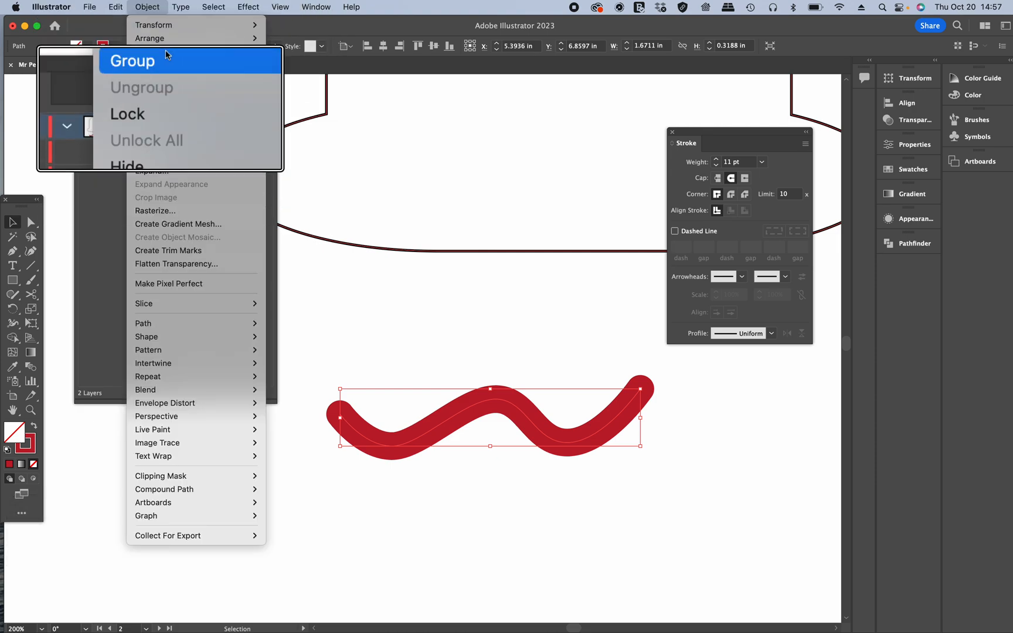
{"action": "mouse_move", "coordinate": [112, 8]}
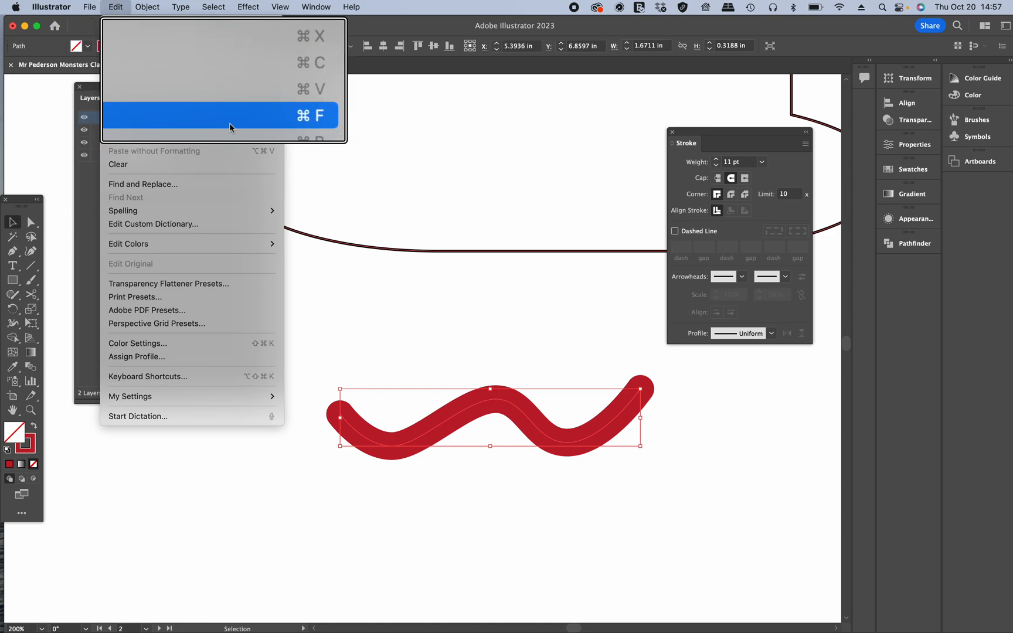
{"action": "key", "text": "super+f"}
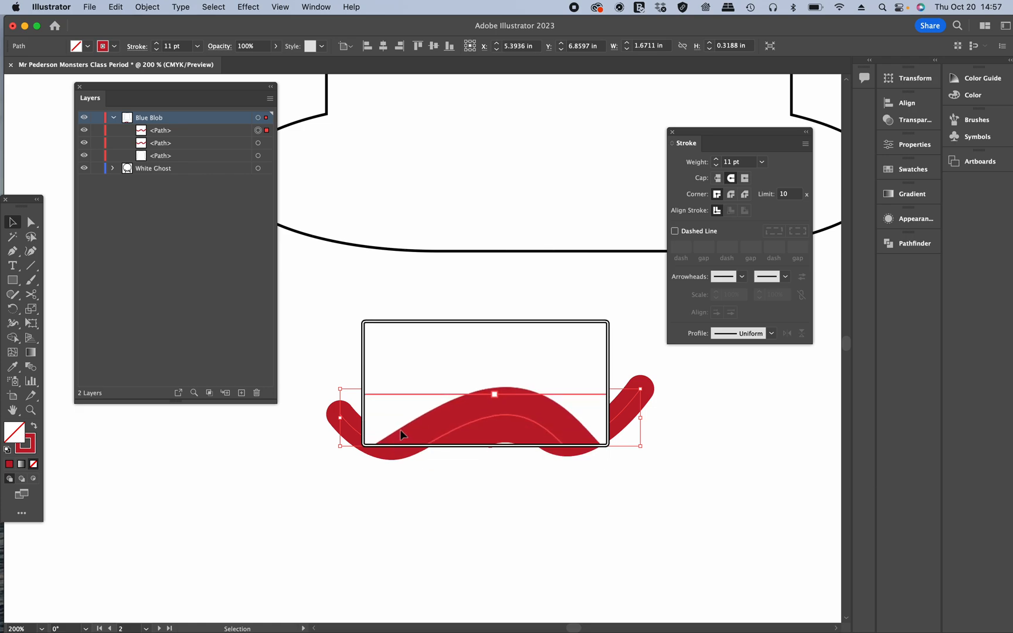
{"action": "key", "text": "ctrl"}
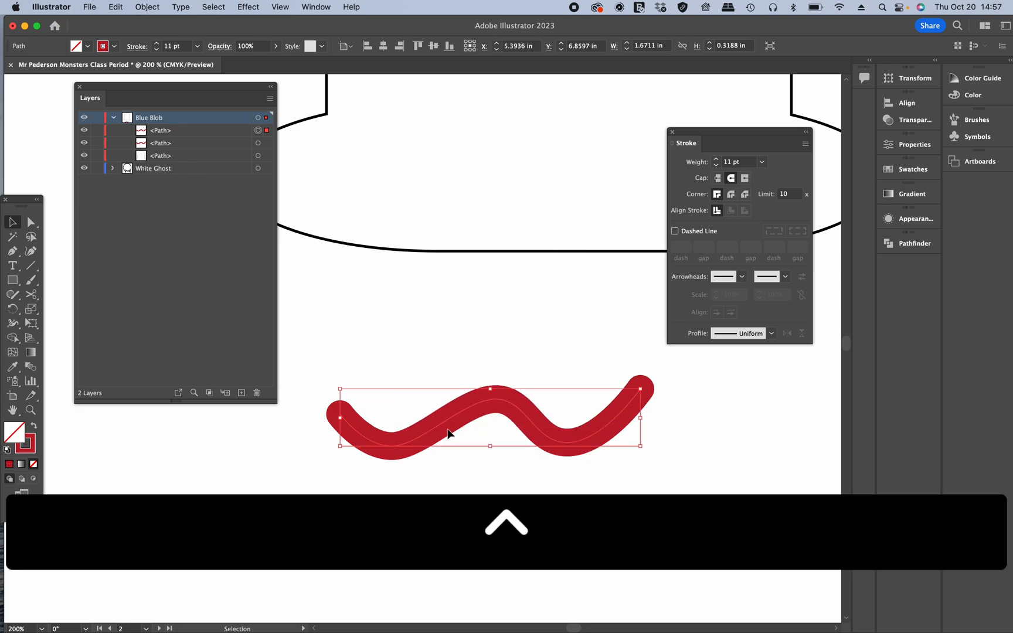
{"action": "key", "text": "ctrl"}
Step: Set the front copy's stroke weight to 3 pt and its stroke colour to black, then deselect
{"action": "scroll", "coordinate": [141, 145], "scroll_direction": "up", "scroll_amount": 5}
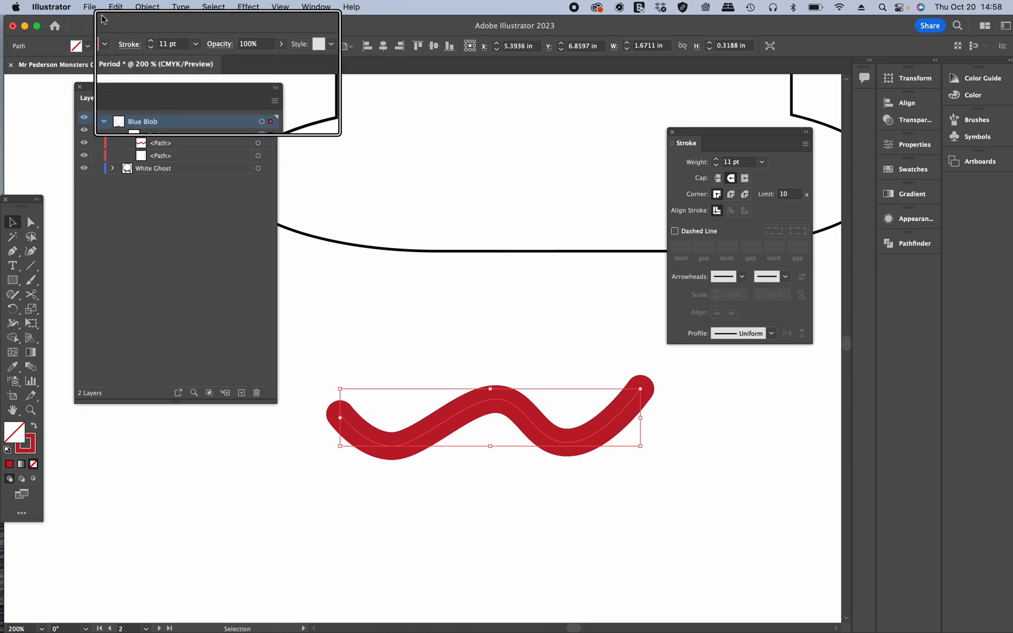
{"action": "left_click", "coordinate": [151, 49]}
{"action": "left_click", "coordinate": [150, 49]}
{"action": "left_click", "coordinate": [150, 49]}
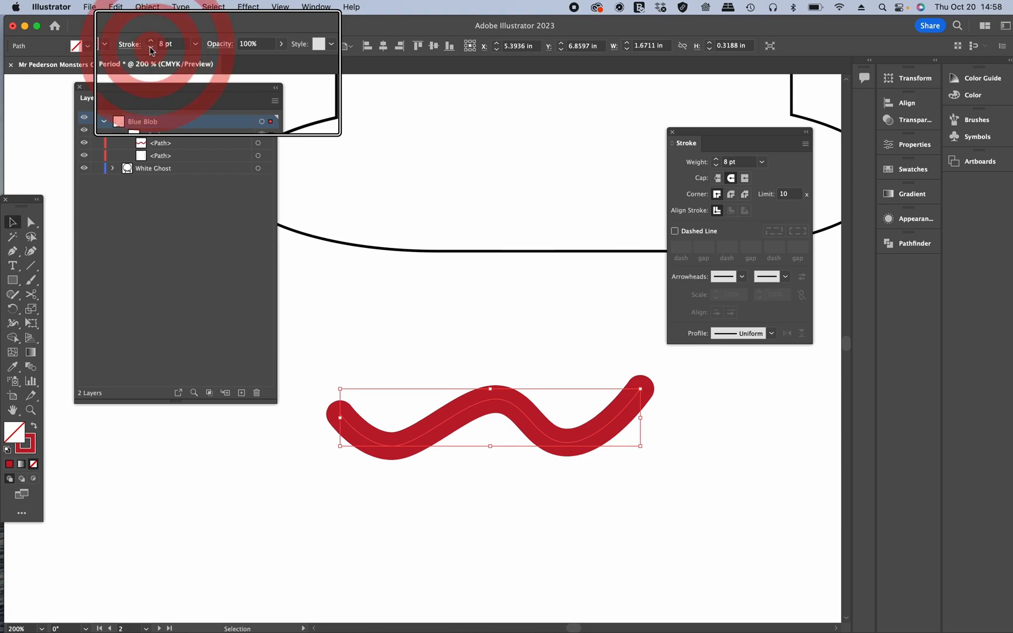
{"action": "left_click", "coordinate": [150, 49]}
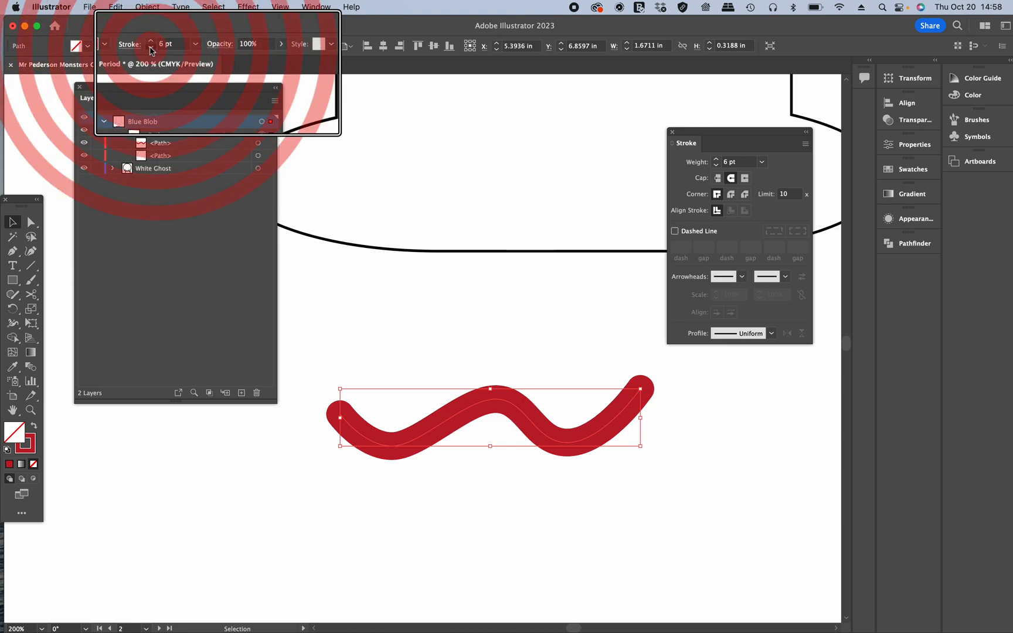
{"action": "left_click", "coordinate": [151, 49]}
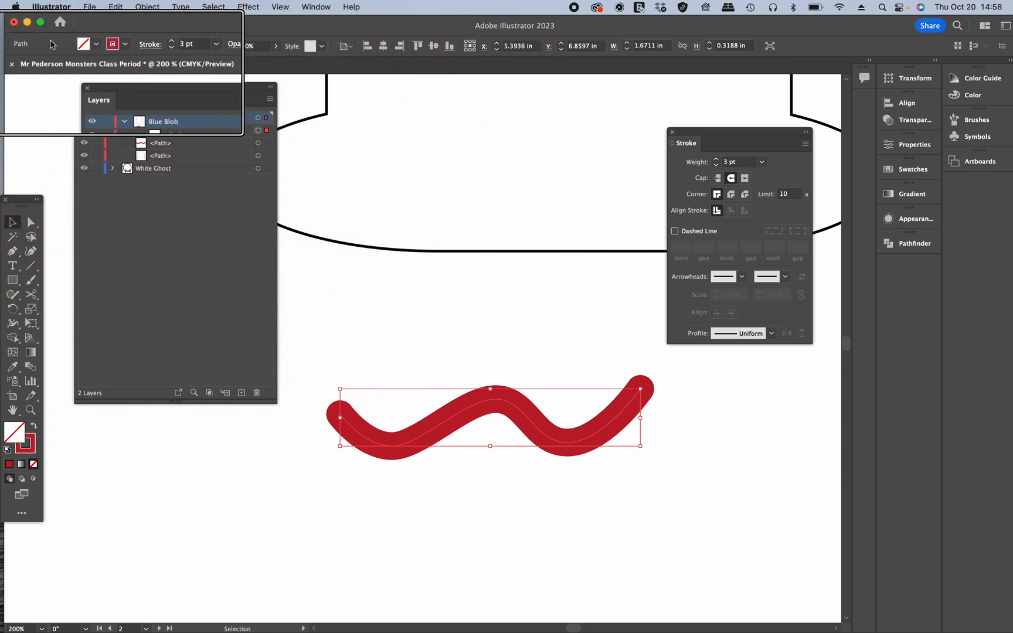
{"action": "left_click", "coordinate": [125, 47]}
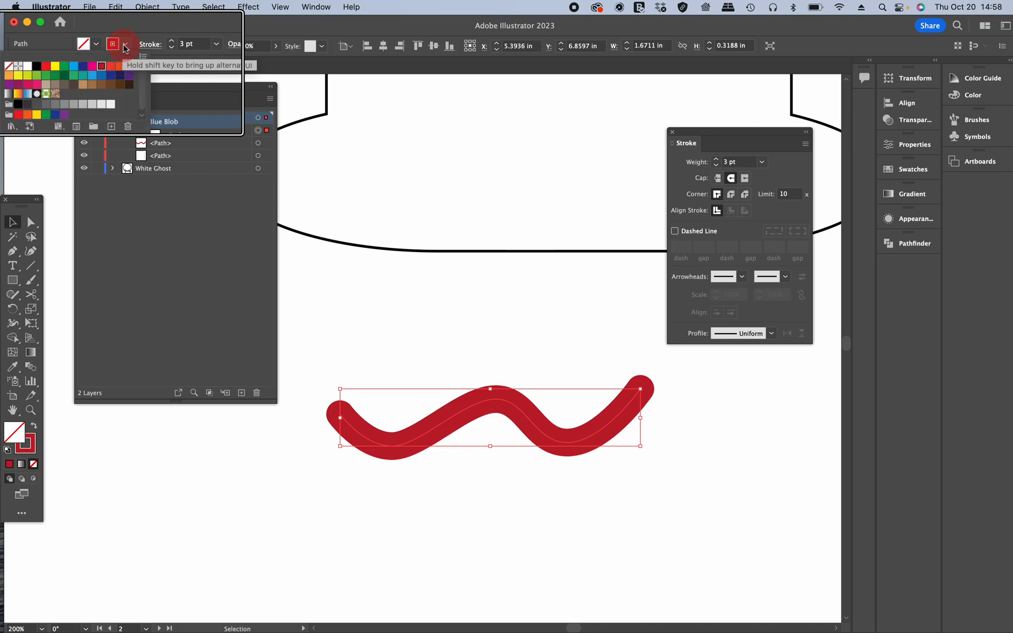
{"action": "left_click", "coordinate": [34, 67]}
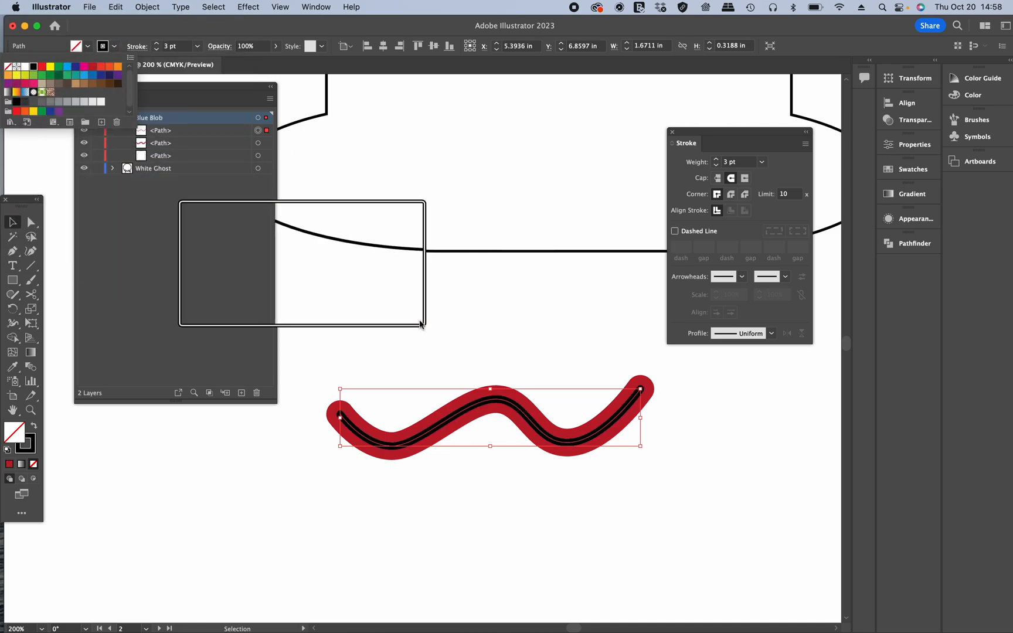
{"action": "key", "text": "ctrl"}
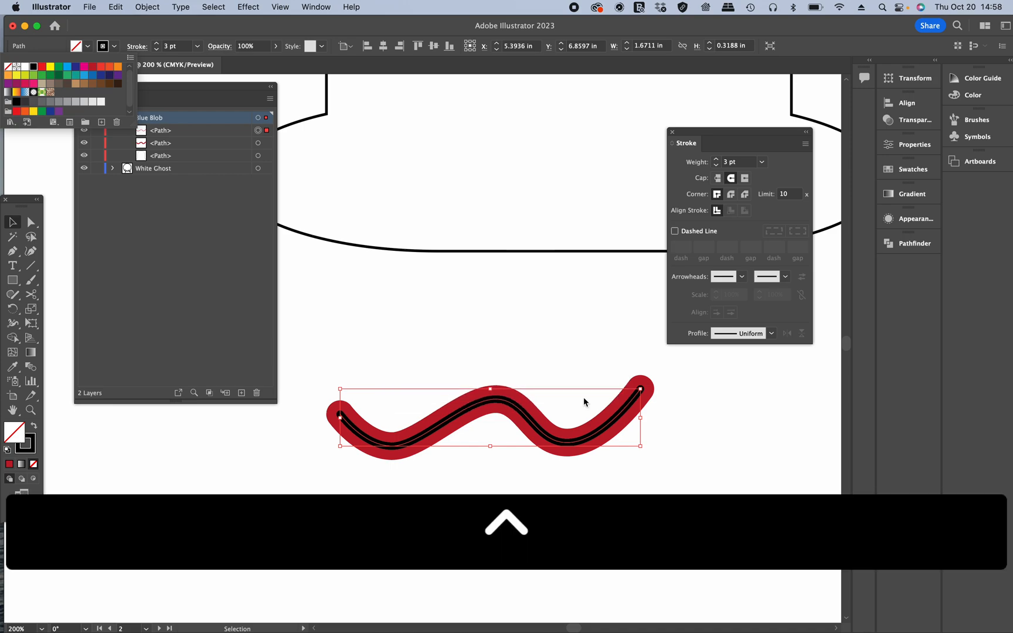
{"action": "left_click", "coordinate": [571, 366]}
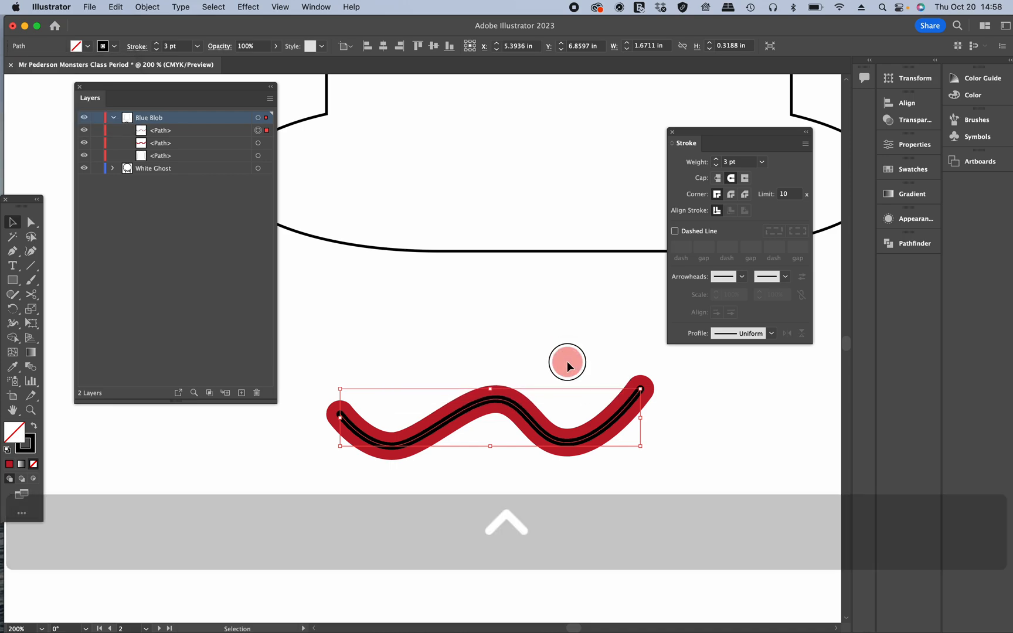
{"action": "left_click", "coordinate": [566, 362]}
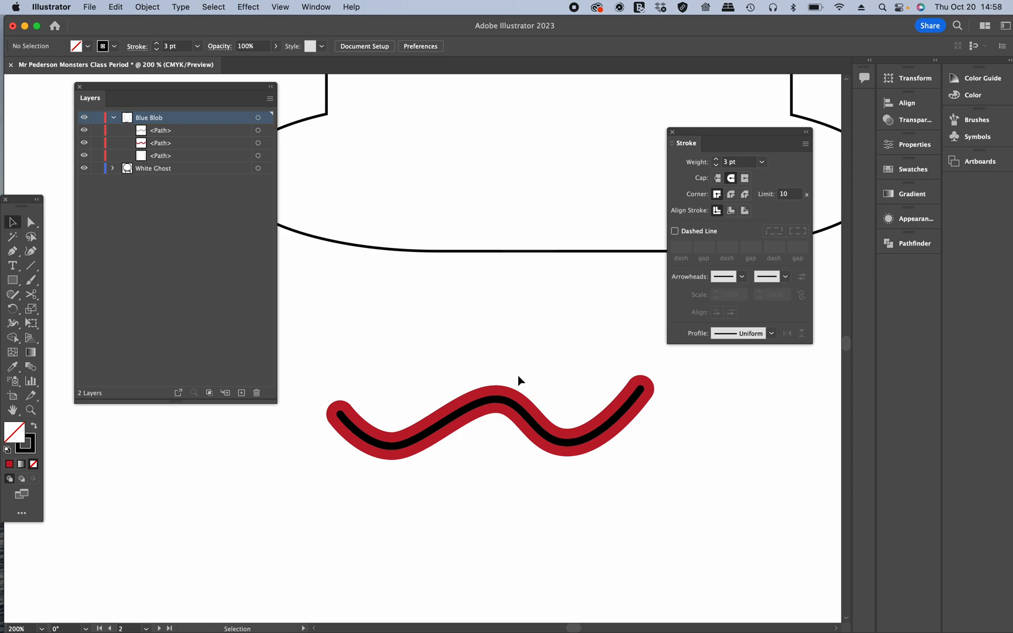
Step: Move the black copy upward to show the layered strokes, then undo the move and deselect
{"action": "left_click_drag", "start_coordinate": [495, 403], "coordinate": [511, 346]}
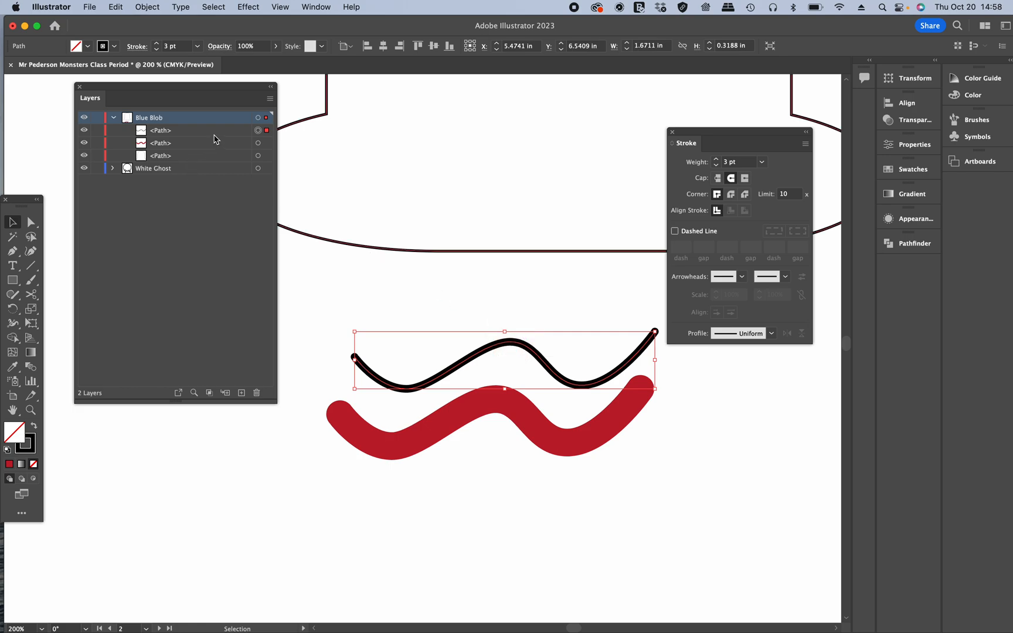
{"action": "key", "text": "super+z"}
{"action": "left_click", "coordinate": [542, 341]}
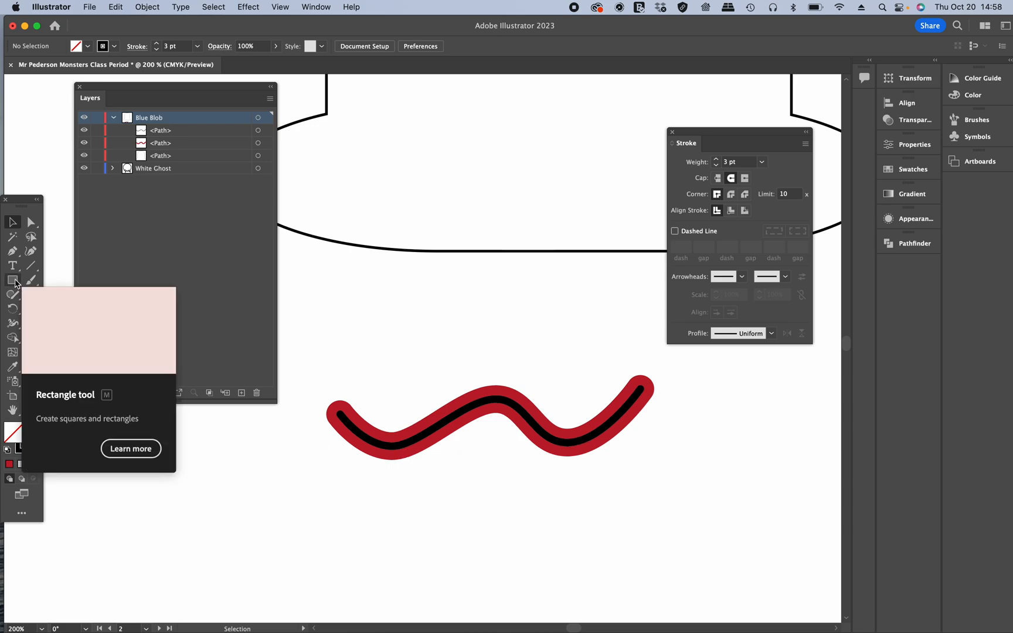
Step: Draw a small white-filled rounded rectangle, about 0.22 by 0.14 in, below the left end of the wavy path
{"action": "key", "text": "ctrl"}
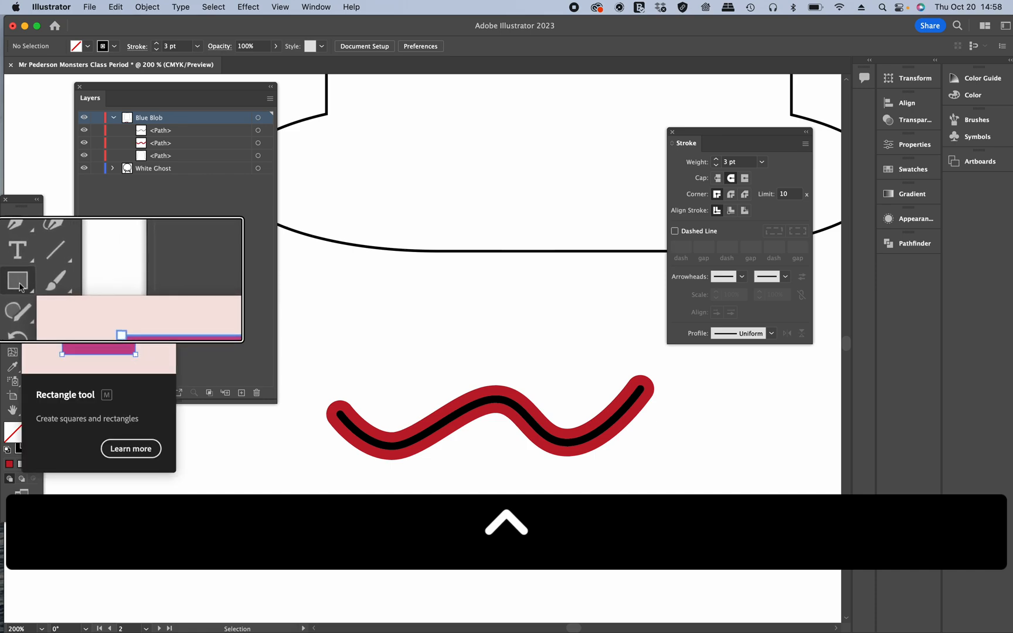
{"action": "left_click", "coordinate": [19, 285], "text": "ctrl"}
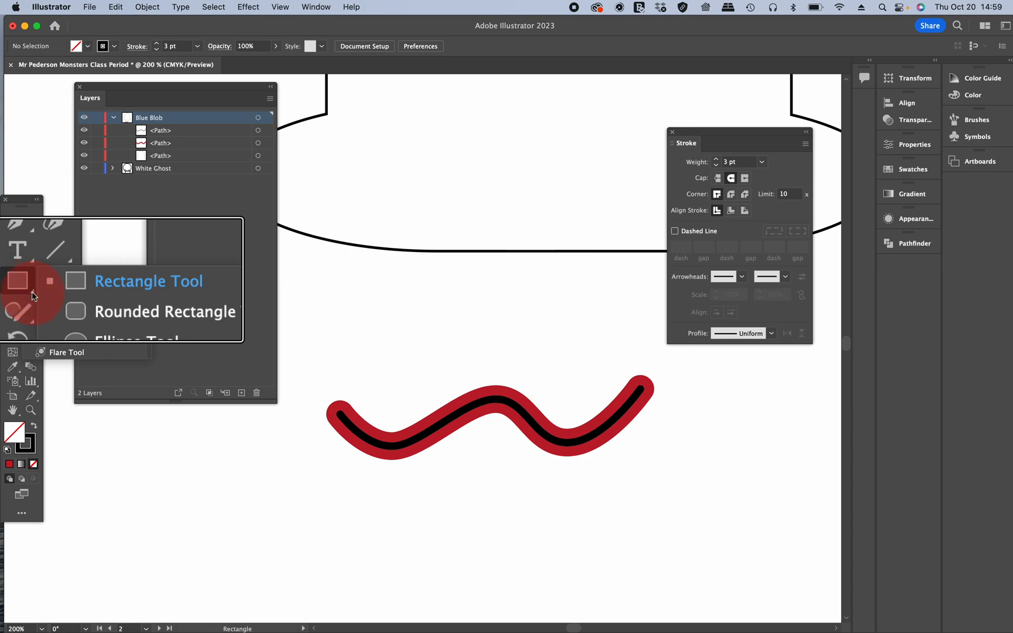
{"action": "left_click_drag", "start_coordinate": [33, 295], "coordinate": [120, 319]}
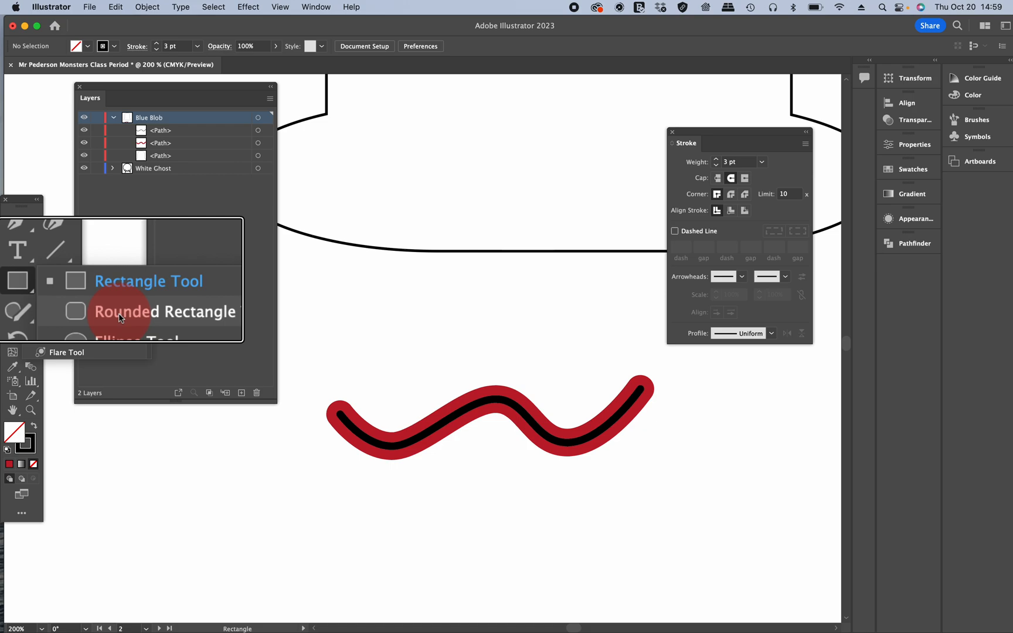
{"action": "left_click_drag", "start_coordinate": [120, 318], "coordinate": [119, 316]}
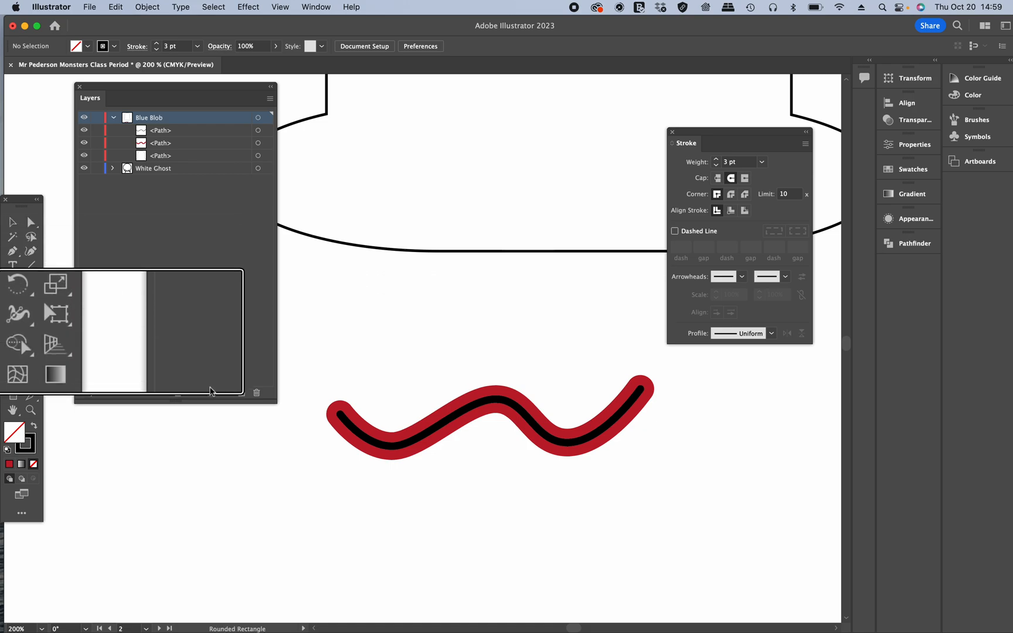
{"action": "scroll", "coordinate": [103, 356], "scroll_direction": "down", "scroll_amount": 5}
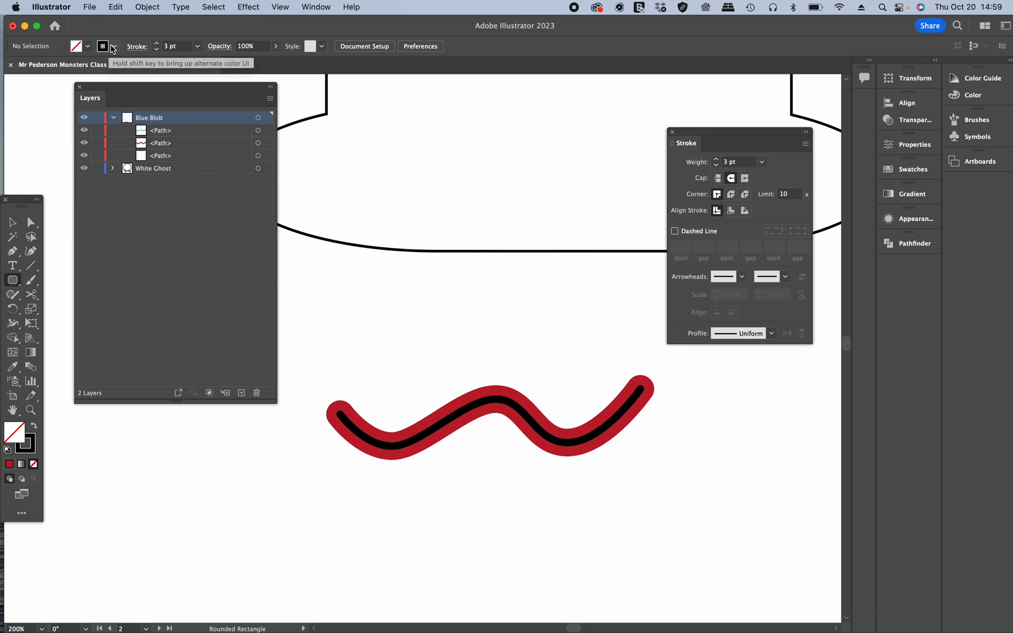
{"action": "left_click", "coordinate": [115, 47]}
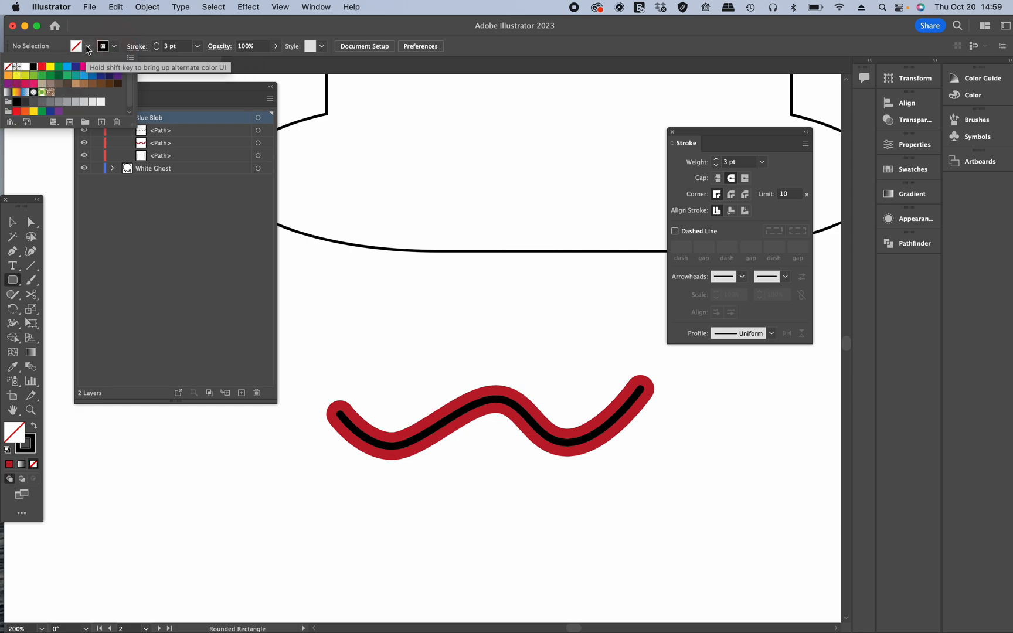
{"action": "left_click", "coordinate": [88, 47]}
{"action": "left_click", "coordinate": [88, 47]}
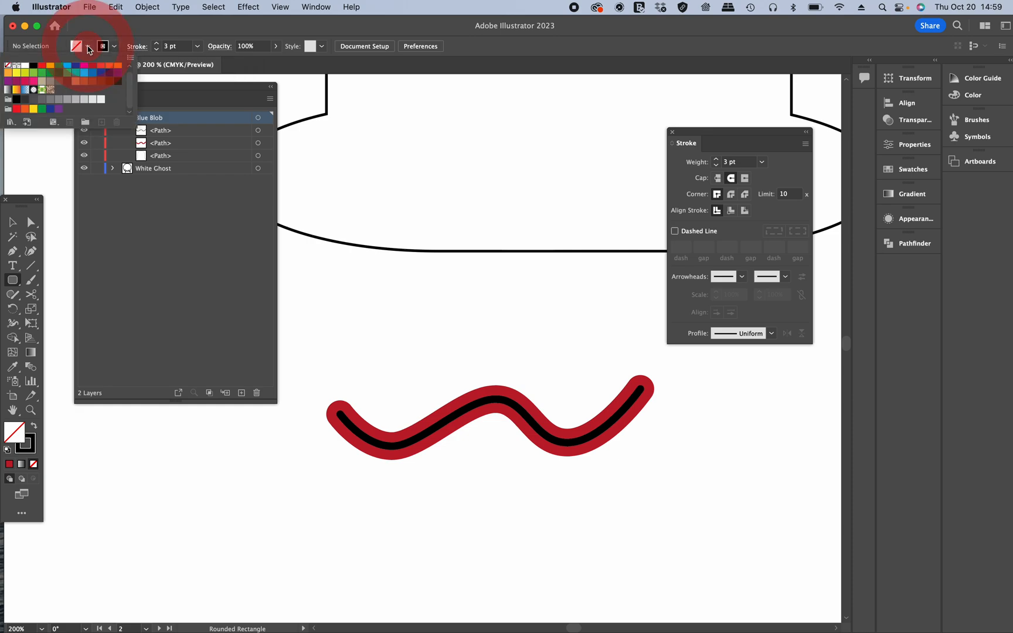
{"action": "left_click", "coordinate": [24, 68]}
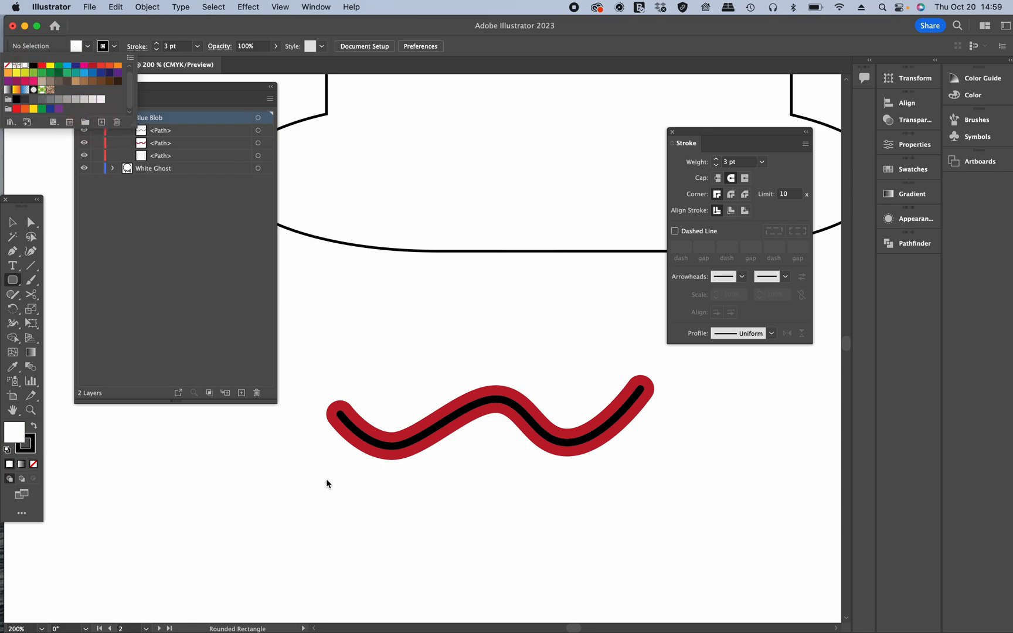
{"action": "left_click", "coordinate": [240, 462]}
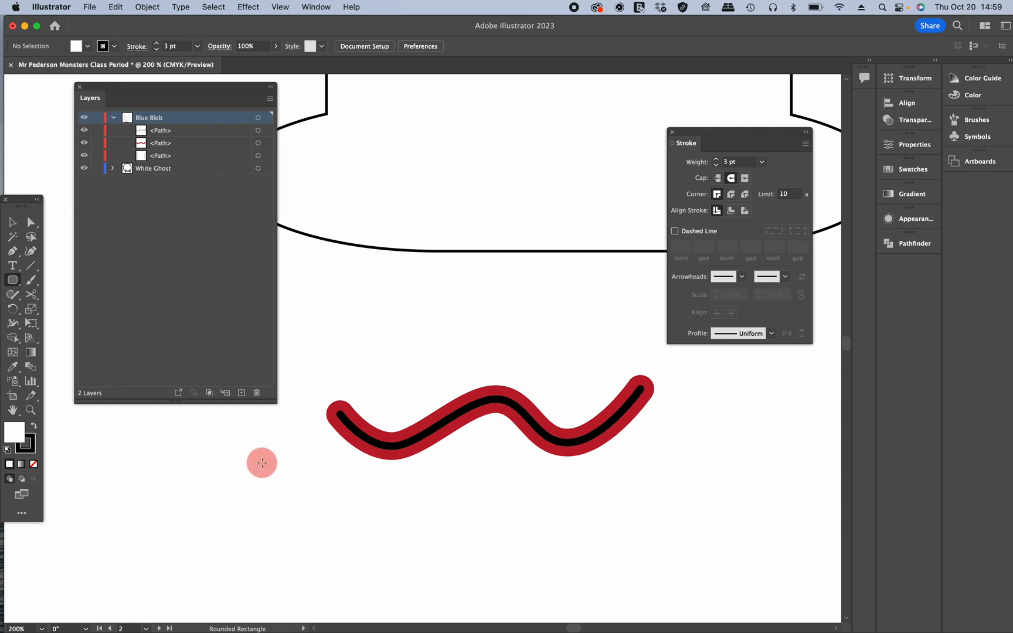
{"action": "left_click", "coordinate": [12, 284]}
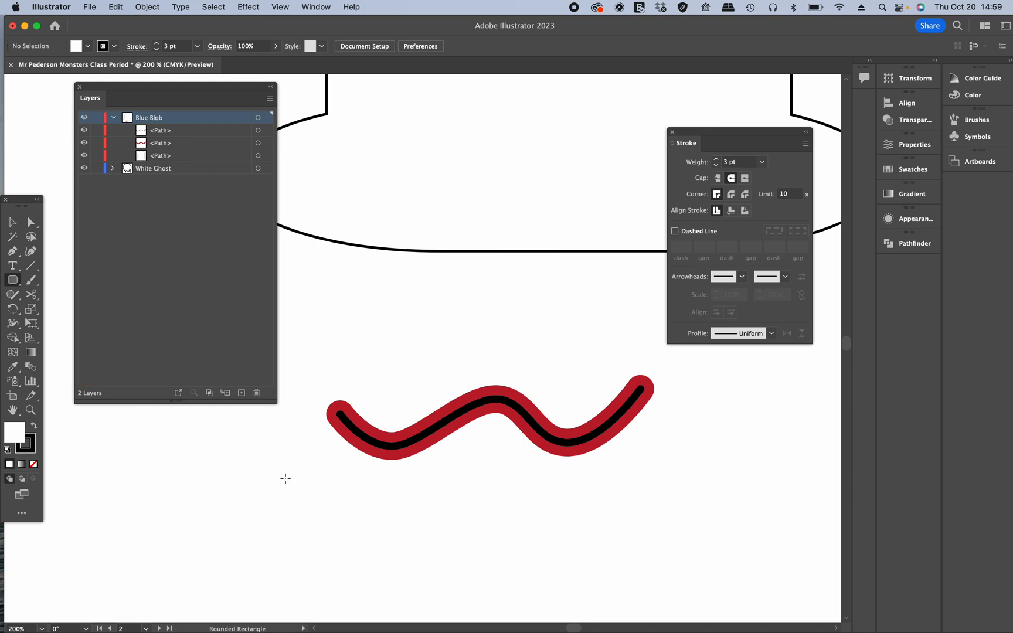
{"action": "left_click_drag", "start_coordinate": [285, 477], "coordinate": [326, 504]}
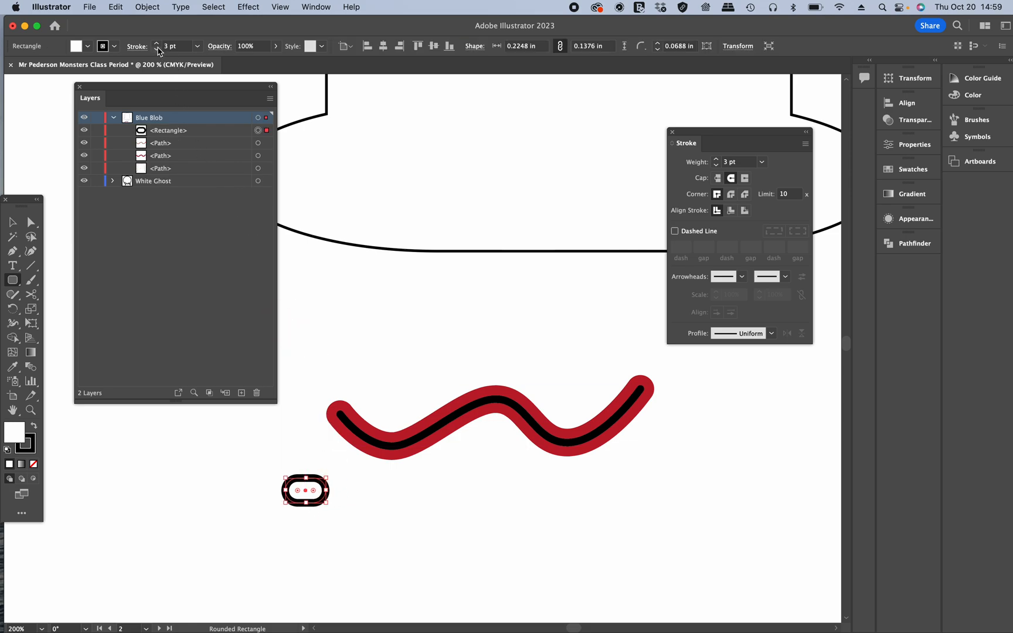
Step: Reduce the rounded rectangle's stroke weight to 0.75 pt
{"action": "scroll", "coordinate": [158, 52], "scroll_direction": "up", "scroll_amount": 5}
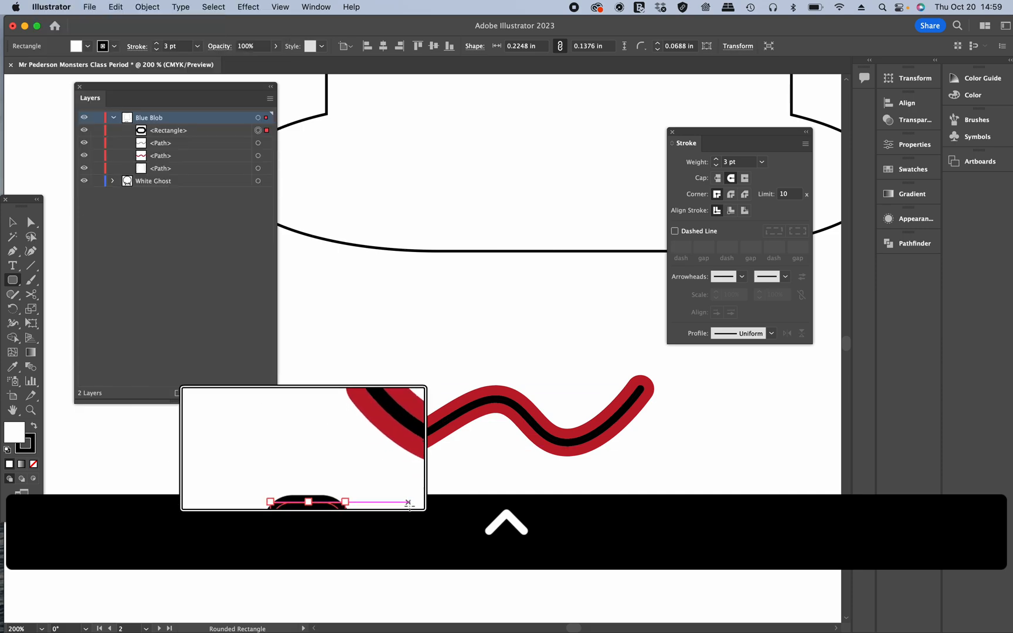
{"action": "scroll", "coordinate": [408, 502], "scroll_direction": "down", "scroll_amount": 3}
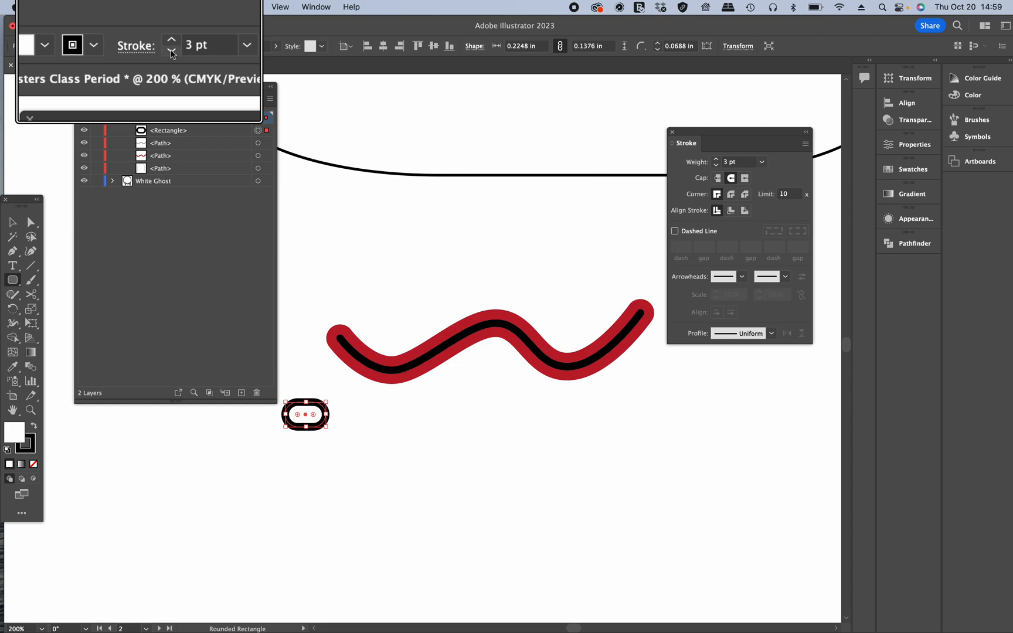
{"action": "left_click", "coordinate": [156, 49]}
{"action": "left_click", "coordinate": [156, 49]}
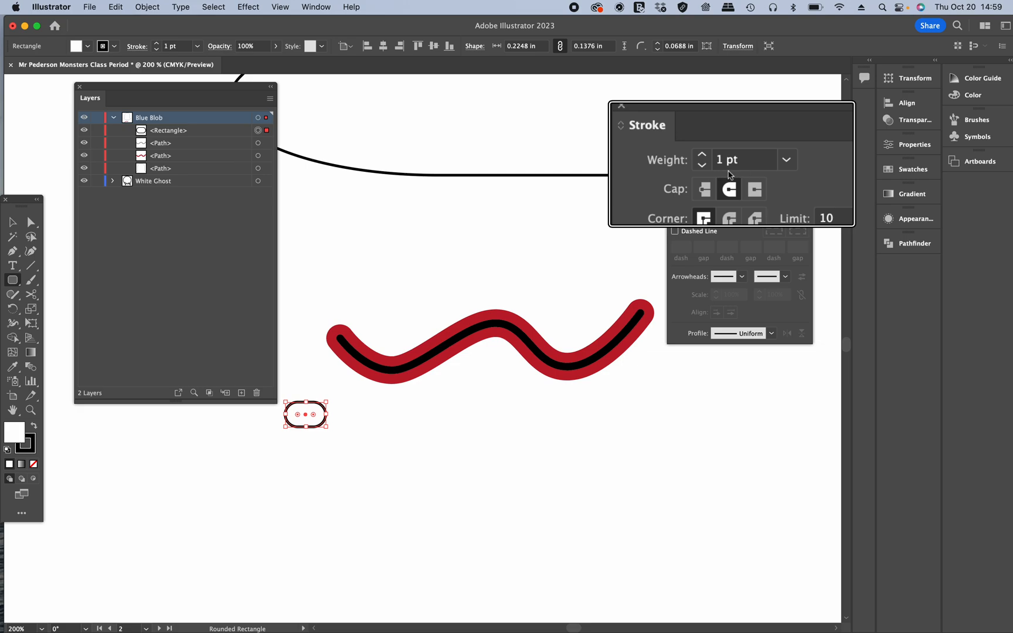
{"action": "left_click", "coordinate": [702, 165]}
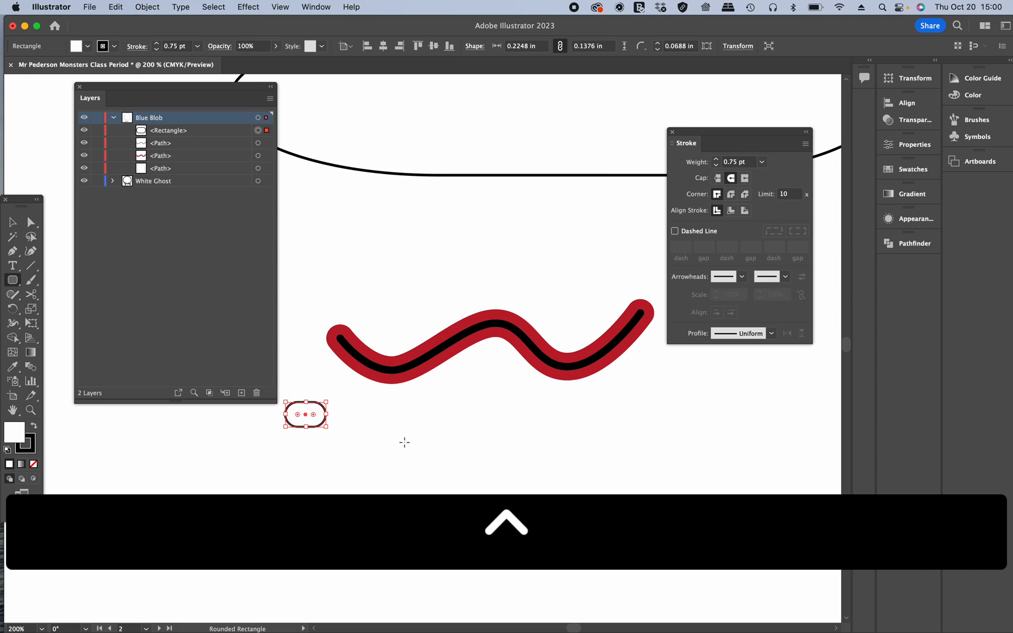
Step: Try resizing the rounded rectangle smaller by dragging its corner, then undo the resize
{"action": "key", "text": "v"}
{"action": "left_click", "coordinate": [290, 411]}
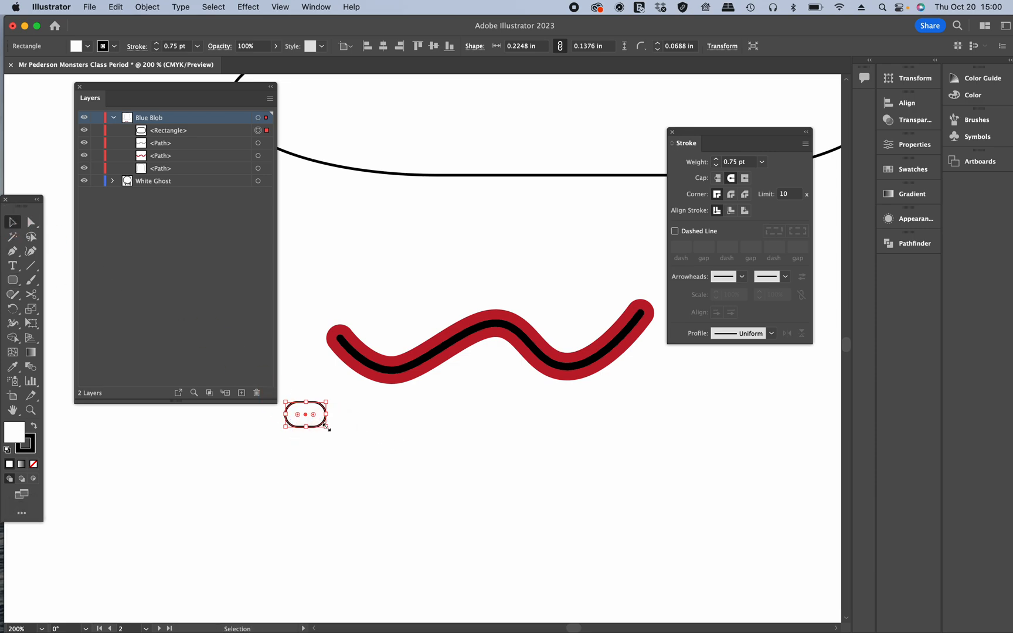
{"action": "left_click_drag", "start_coordinate": [326, 428], "coordinate": [327, 428]}
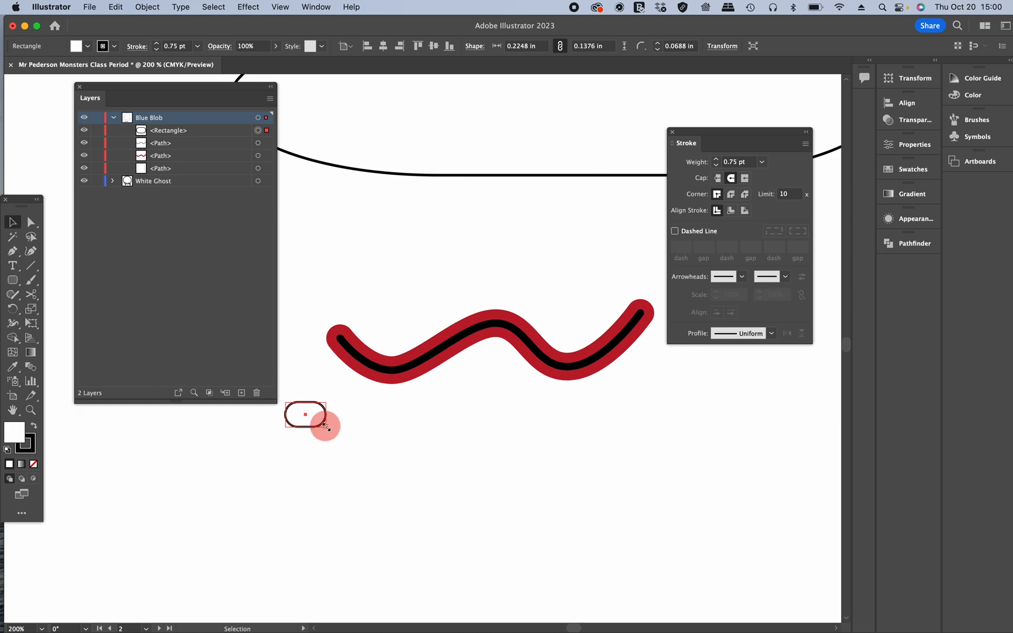
{"action": "key", "text": "shift"}
{"action": "left_click_drag", "start_coordinate": [327, 428], "coordinate": [300, 418]}
{"action": "left_click", "coordinate": [359, 456]}
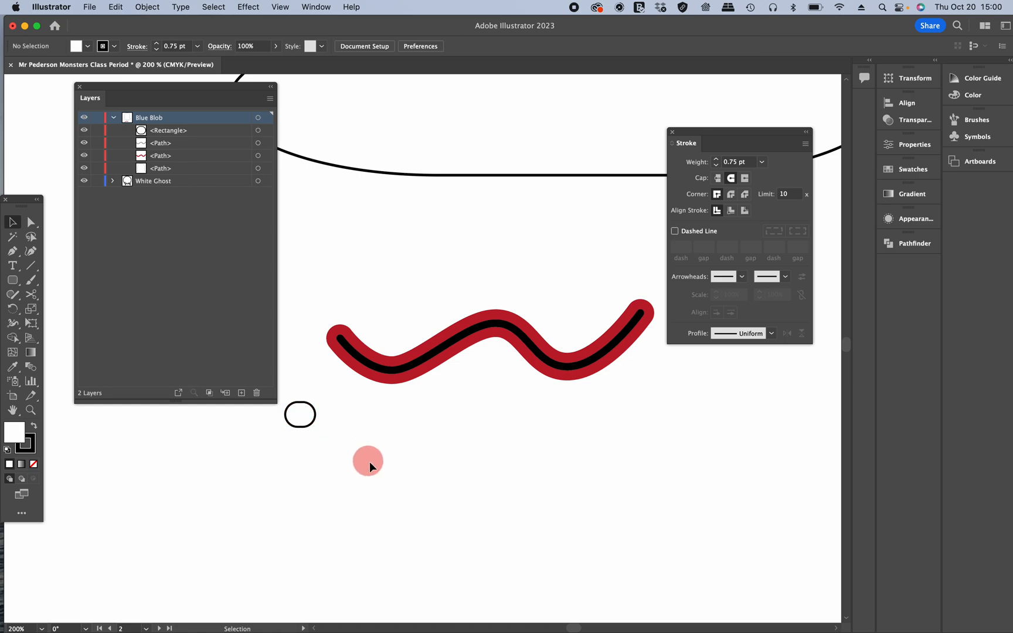
{"action": "left_click", "coordinate": [314, 419]}
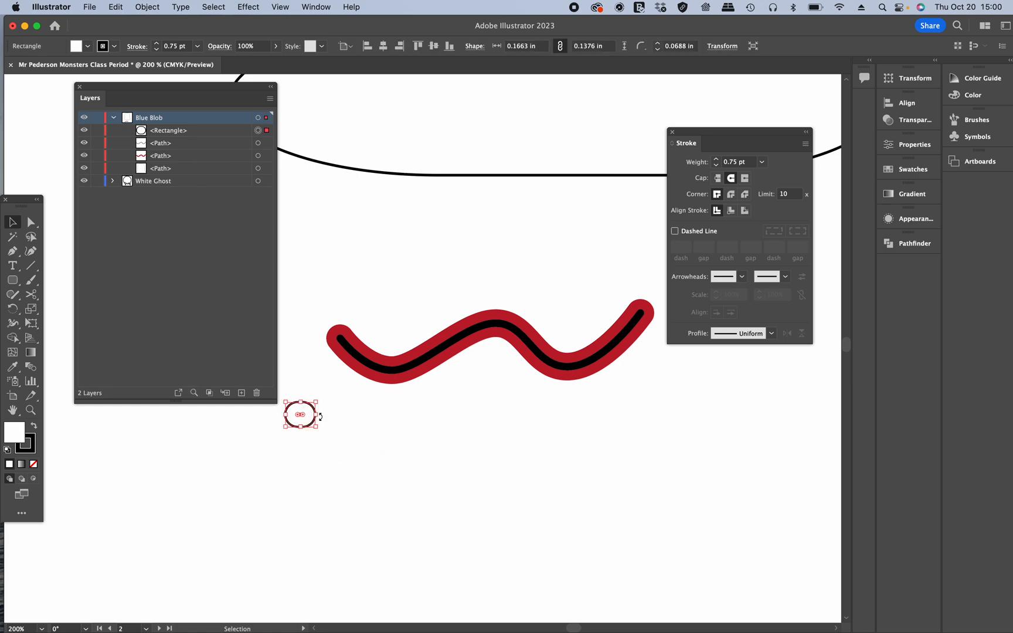
{"action": "key", "text": "super"}
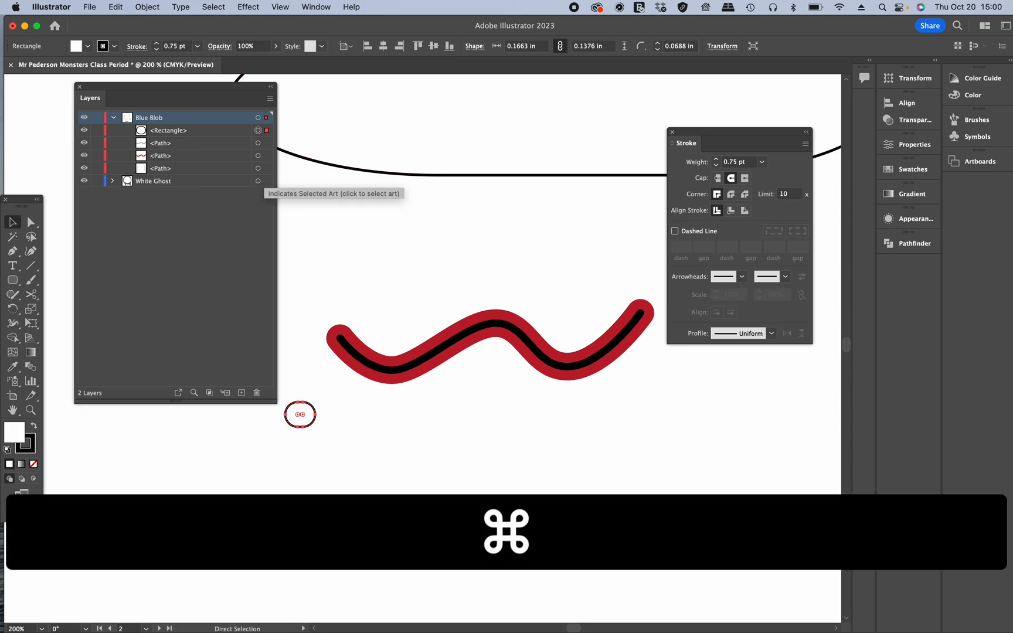
{"action": "key", "text": "super+z"}
{"action": "key", "text": "super+z"}
Step: Scale the rounded rectangle uniformly to 80% with the Scale command
{"action": "left_click", "coordinate": [149, 7]}
{"action": "mouse_move", "coordinate": [175, 26]}
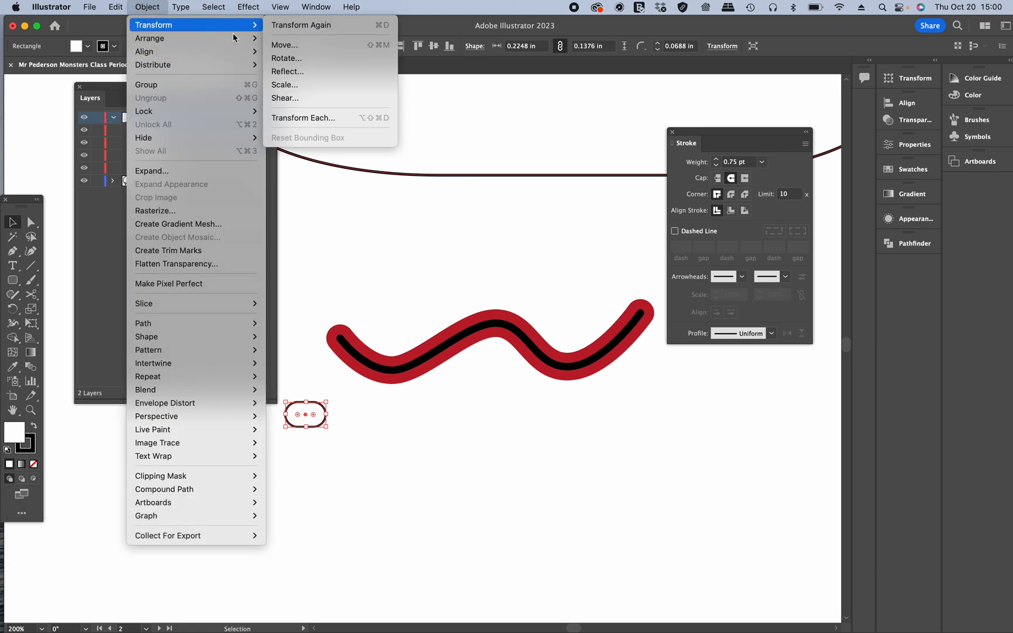
{"action": "left_click", "coordinate": [327, 83]}
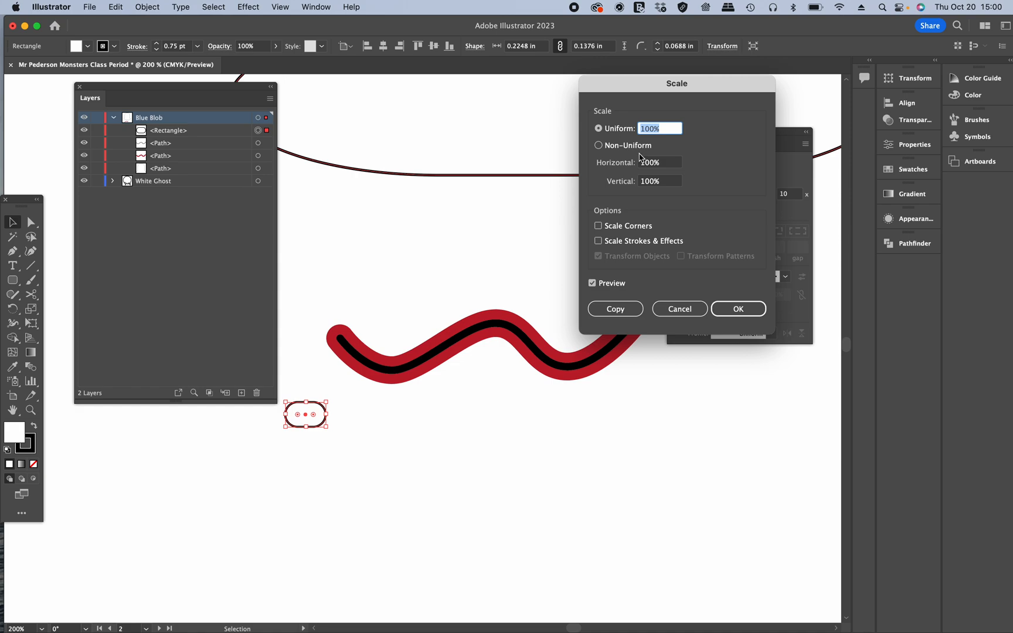
{"action": "type", "text": "90"}
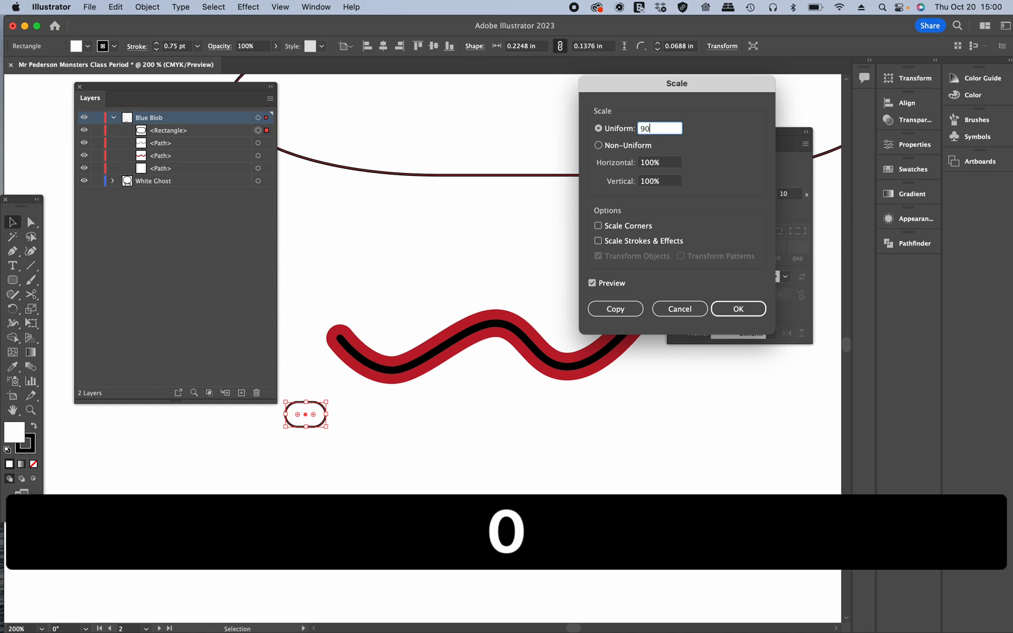
{"action": "key", "text": "Tab"}
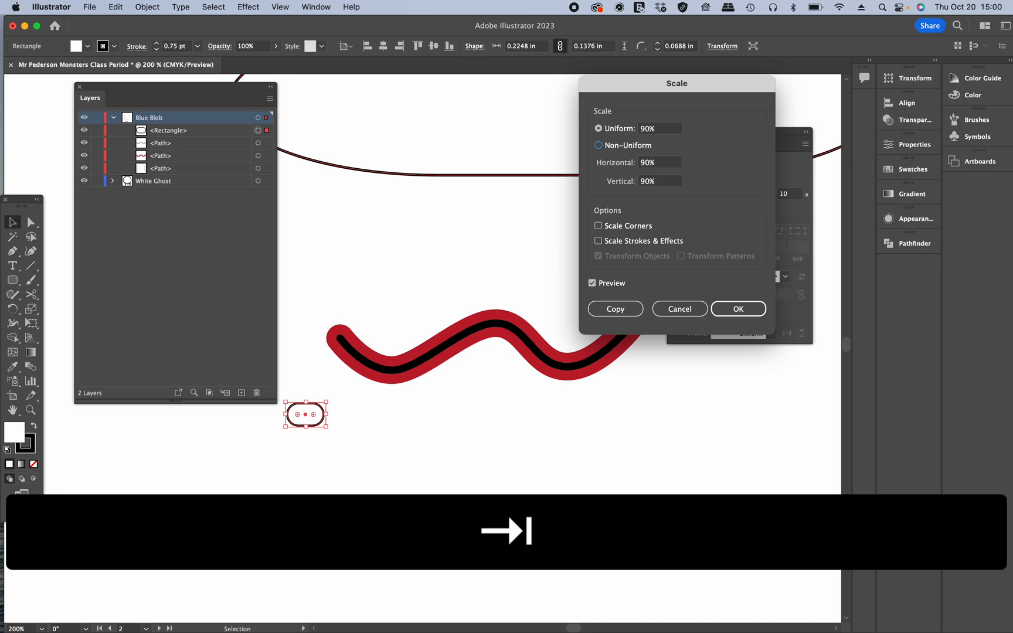
{"action": "left_click_drag", "start_coordinate": [663, 130], "coordinate": [625, 129]}
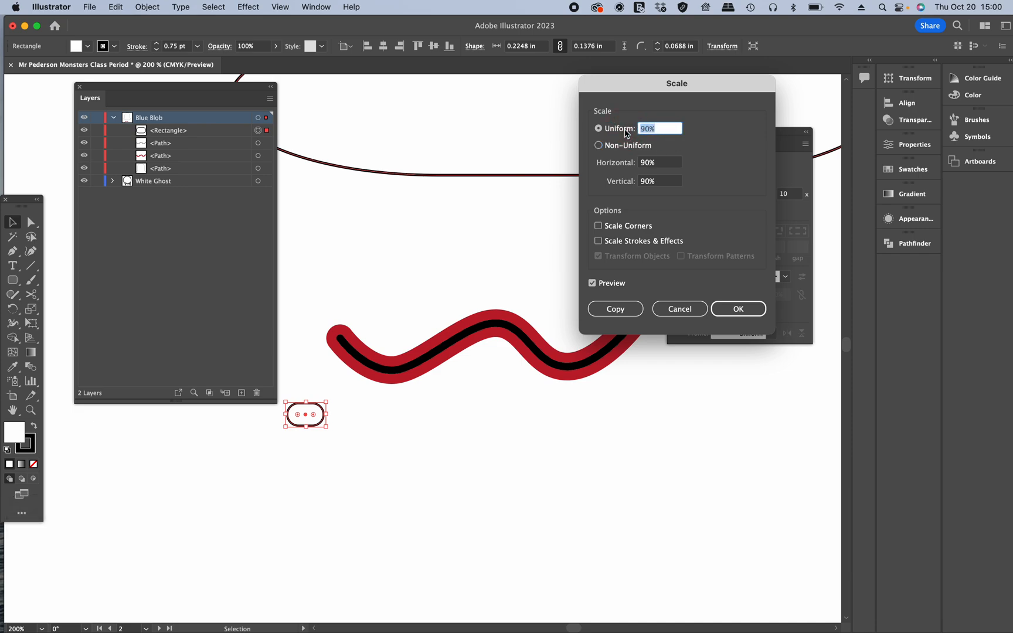
{"action": "type", "text": "80"}
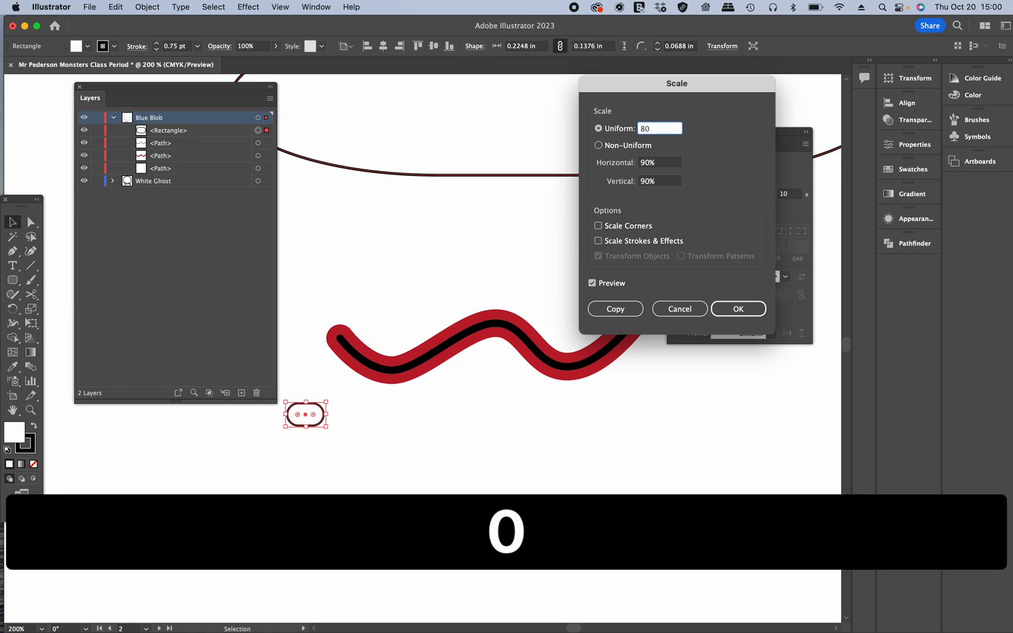
{"action": "key", "text": "Tab"}
{"action": "left_click", "coordinate": [751, 309]}
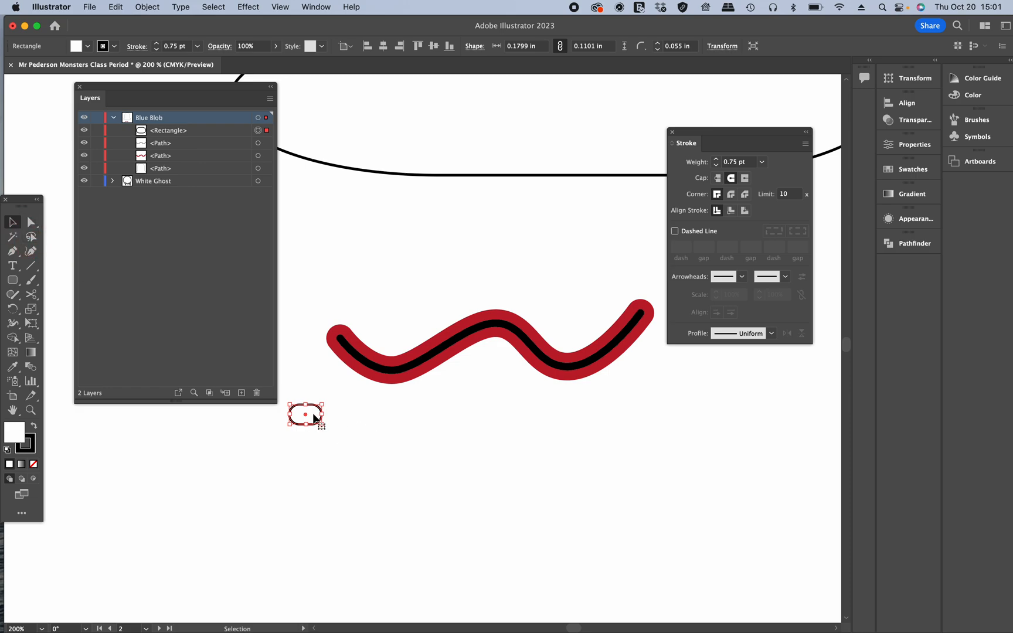
Step: Duplicate the rounded rectangle into a horizontal row of five teeth below the mouth, then deselect
{"action": "key", "text": "alt"}
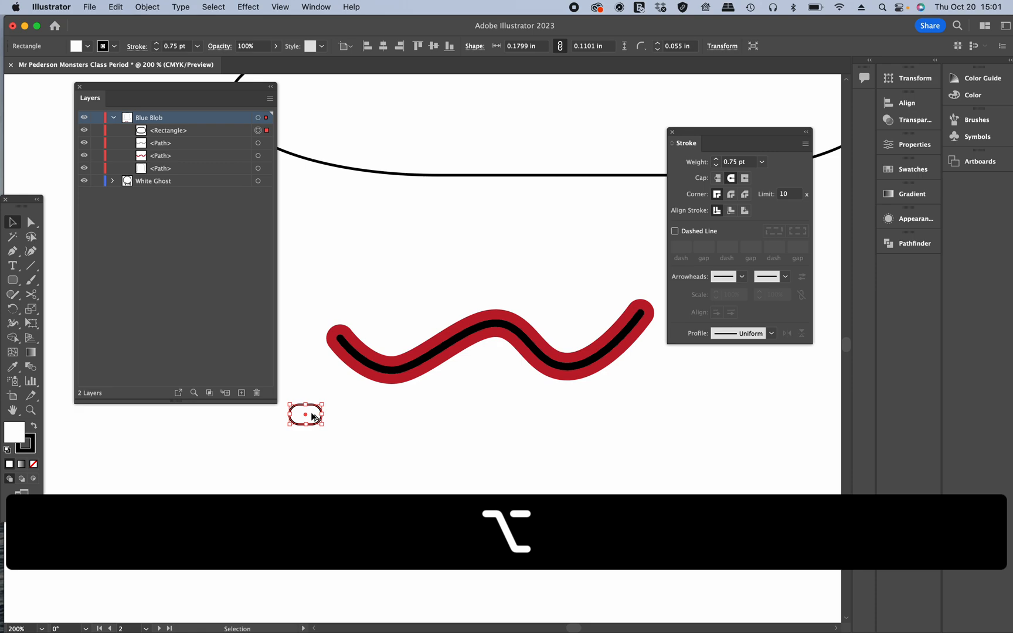
{"action": "left_click_drag", "start_coordinate": [312, 416], "coordinate": [479, 419]}
{"action": "left_click", "coordinate": [467, 474]}
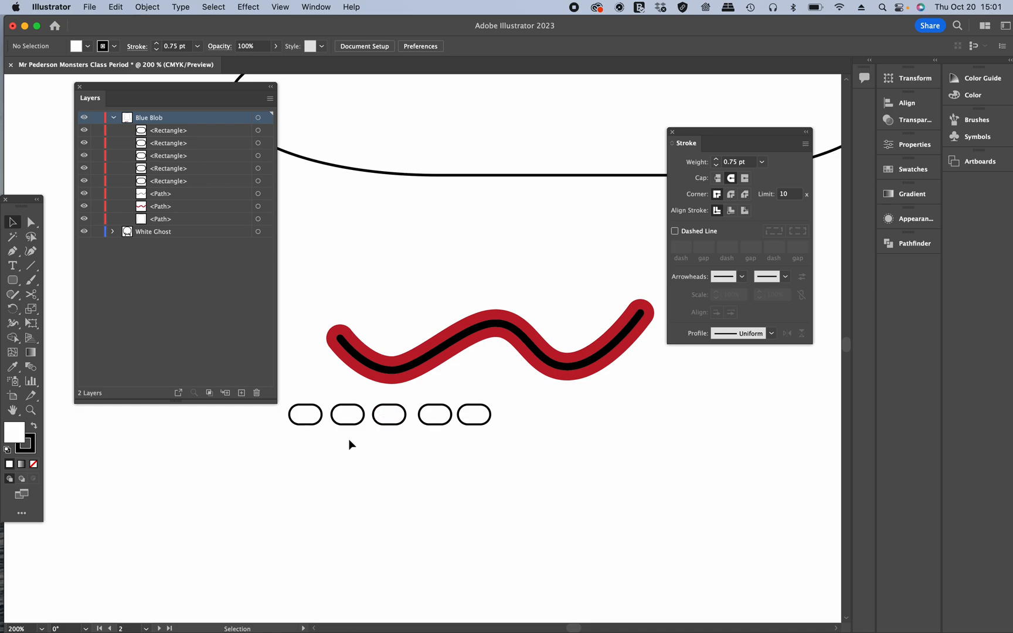
Step: Rotate and place the first two teeth along the mouth's left end and first dip, following the curve
{"action": "left_click", "coordinate": [316, 420]}
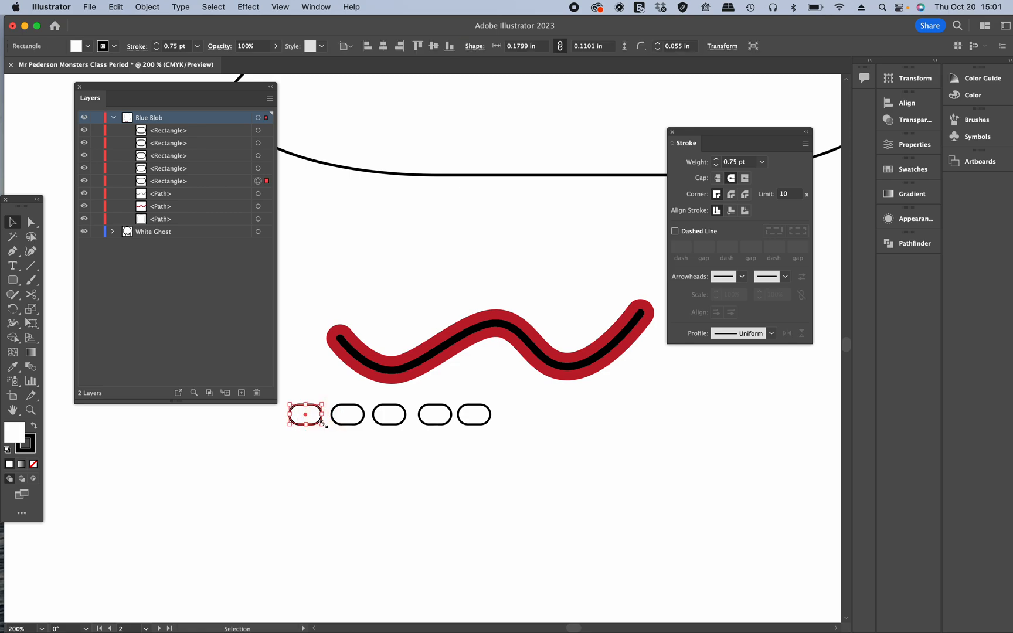
{"action": "left_click_drag", "start_coordinate": [319, 421], "coordinate": [350, 373]}
{"action": "left_click_drag", "start_coordinate": [351, 413], "coordinate": [396, 375]}
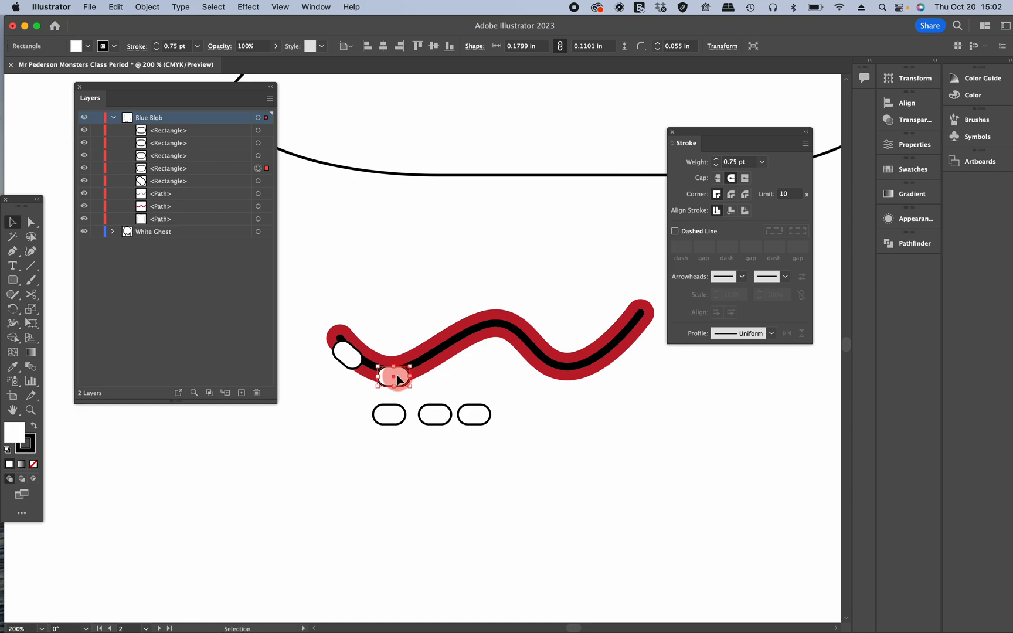
{"action": "left_click", "coordinate": [568, 416]}
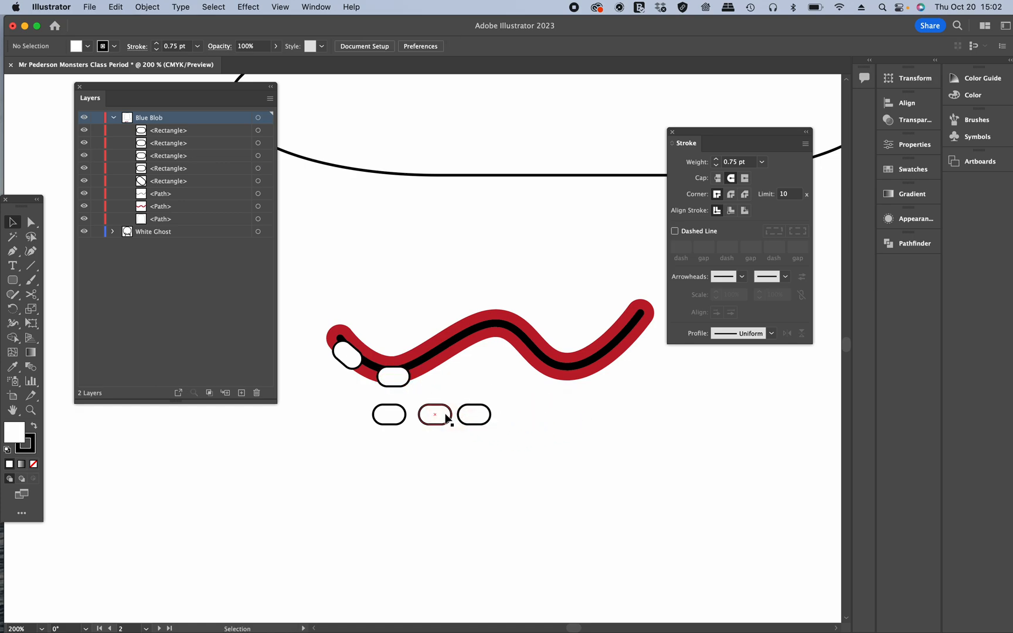
Step: Move the third and fourth teeth onto the middle of the wavy mouth
{"action": "left_click_drag", "start_coordinate": [389, 413], "coordinate": [460, 348]}
{"action": "left_click", "coordinate": [552, 430]}
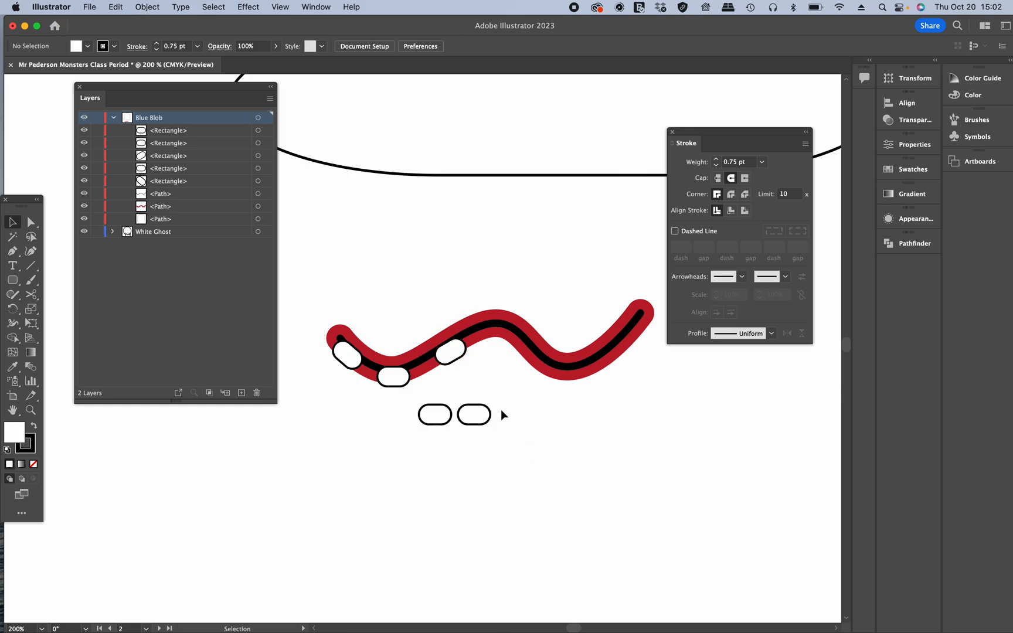
{"action": "left_click_drag", "start_coordinate": [445, 417], "coordinate": [520, 359]}
{"action": "left_click", "coordinate": [520, 359]}
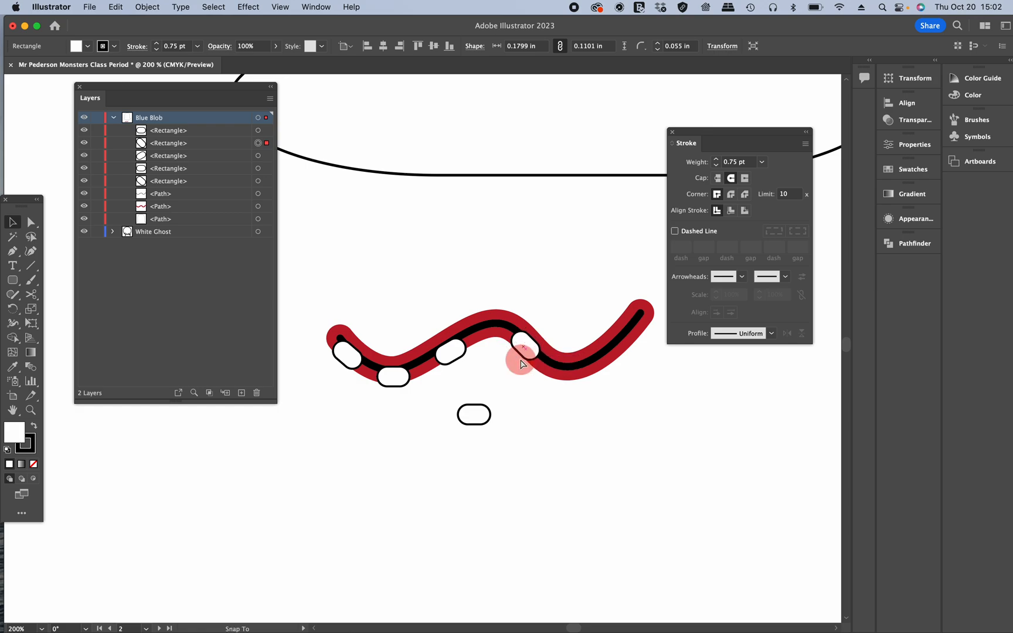
Step: Place the fifth tooth near the mouth's right end, rotate it to follow the curve, and nudge it upward
{"action": "left_click_drag", "start_coordinate": [480, 418], "coordinate": [614, 354]}
{"action": "left_click", "coordinate": [599, 407]}
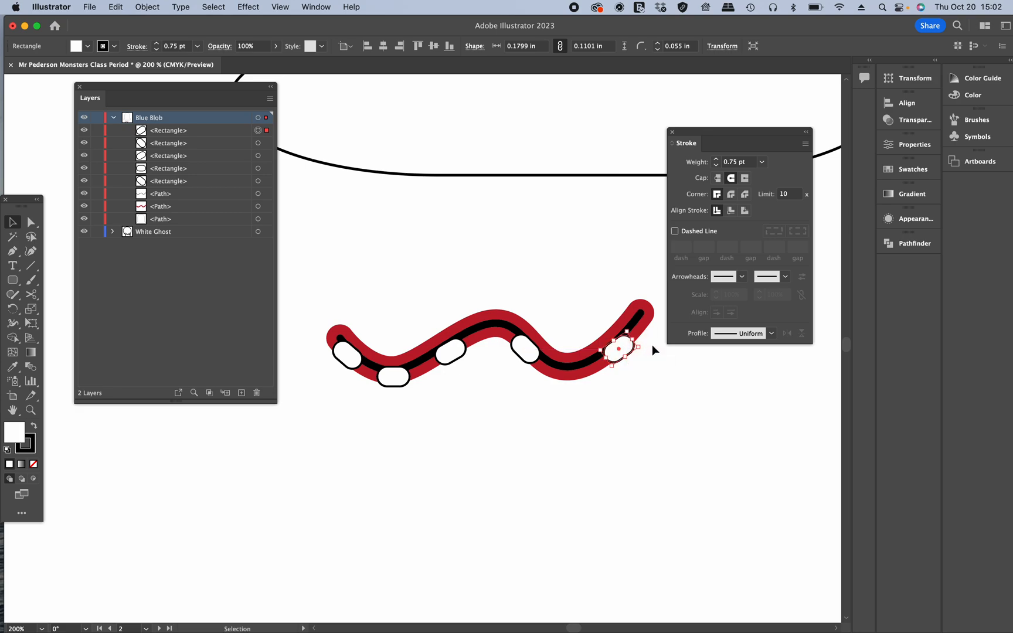
{"action": "mouse_move", "coordinate": [640, 358]}
{"action": "left_mouse_down"}
{"action": "mouse_move", "coordinate": [645, 345]}
{"action": "mouse_move", "coordinate": [624, 353]}
{"action": "left_mouse_up"}
{"action": "left_click", "coordinate": [666, 381]}
{"action": "left_click", "coordinate": [619, 352]}
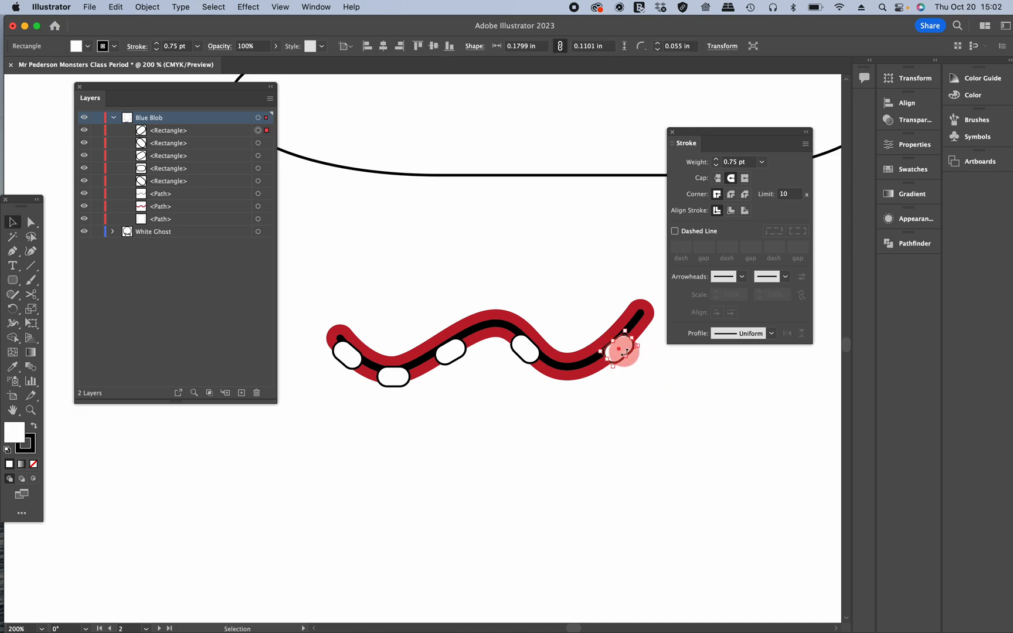
{"action": "left_click_drag", "start_coordinate": [622, 352], "coordinate": [618, 346]}
{"action": "left_click", "coordinate": [683, 391]}
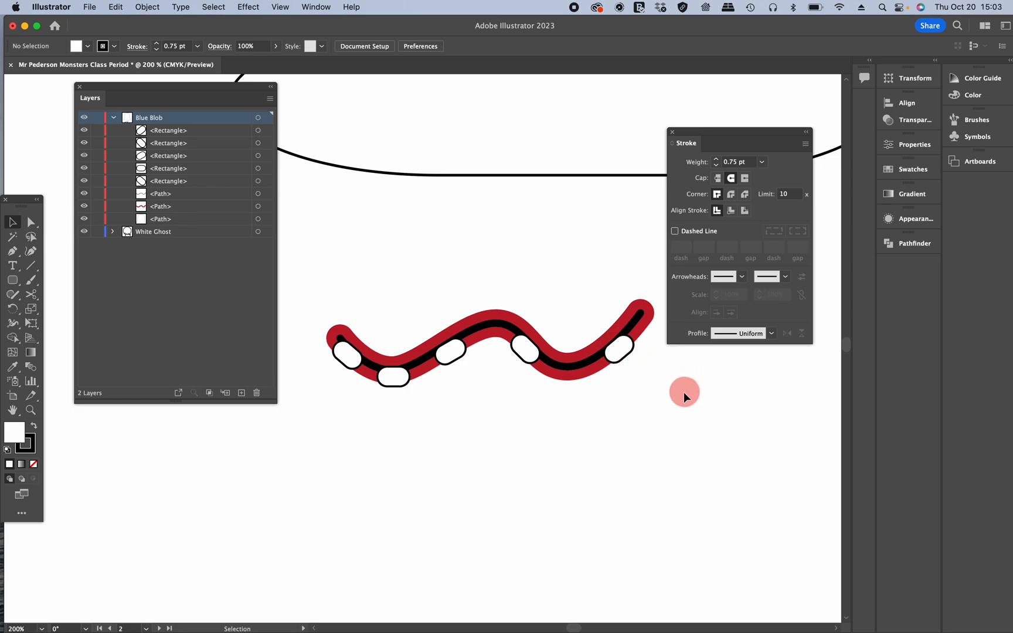
{"action": "left_click", "coordinate": [623, 342]}
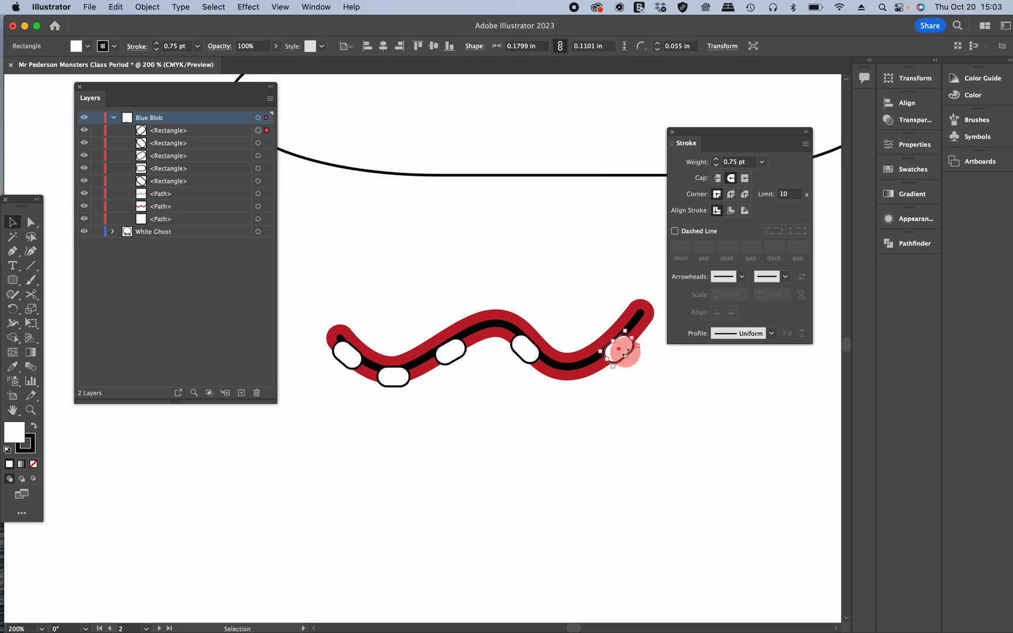
{"action": "key", "text": "Up"}
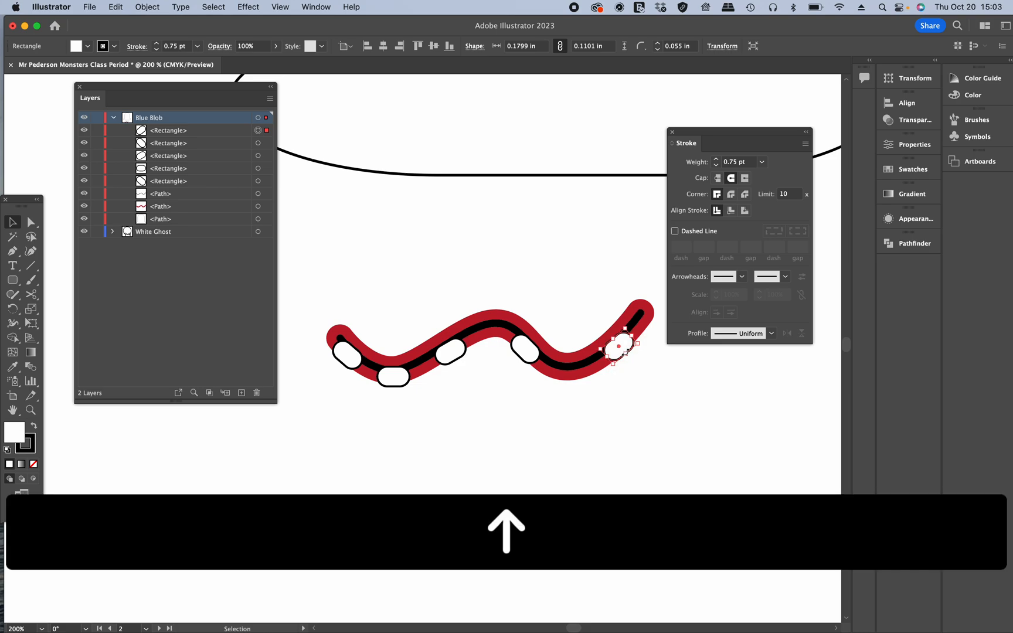
{"action": "left_click", "coordinate": [700, 374]}
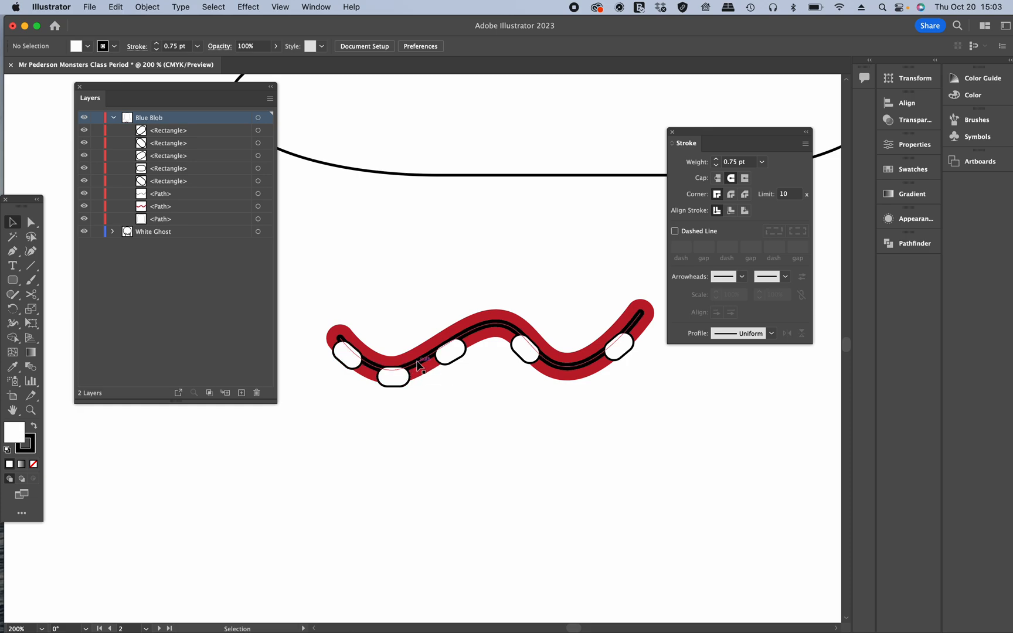
Step: Move the left tooth beneath the black inner line in the layer stack
{"action": "left_click", "coordinate": [352, 367]}
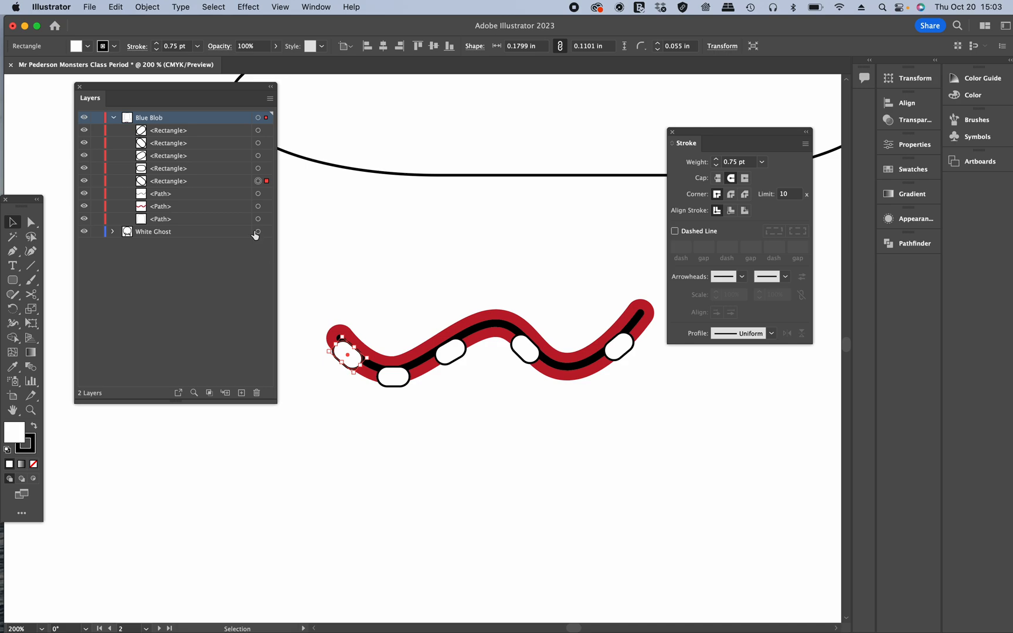
{"action": "left_click", "coordinate": [206, 183]}
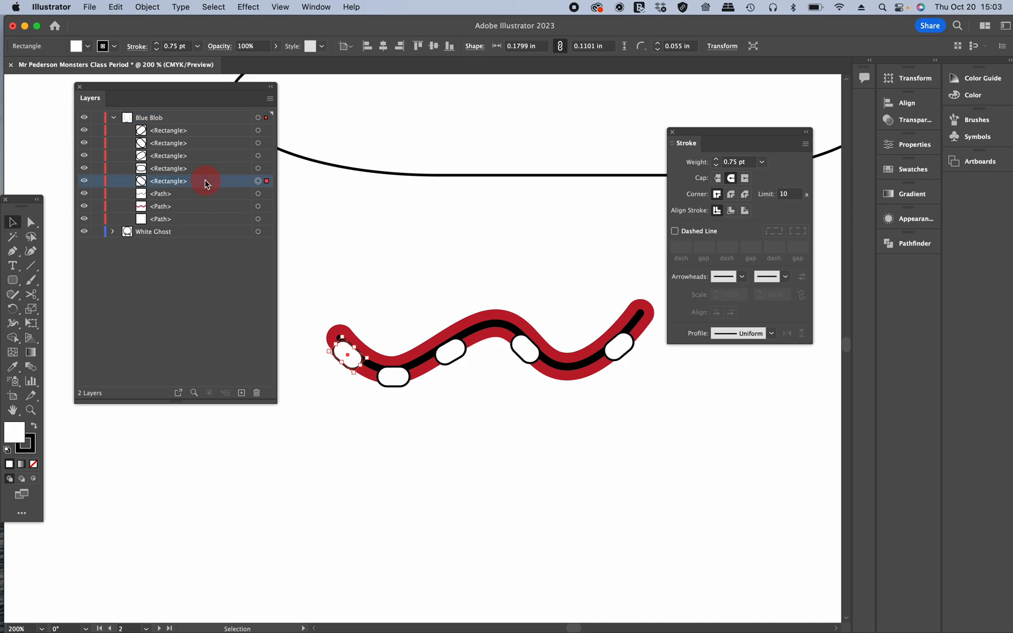
{"action": "scroll", "coordinate": [206, 182], "scroll_direction": "up", "scroll_amount": 5}
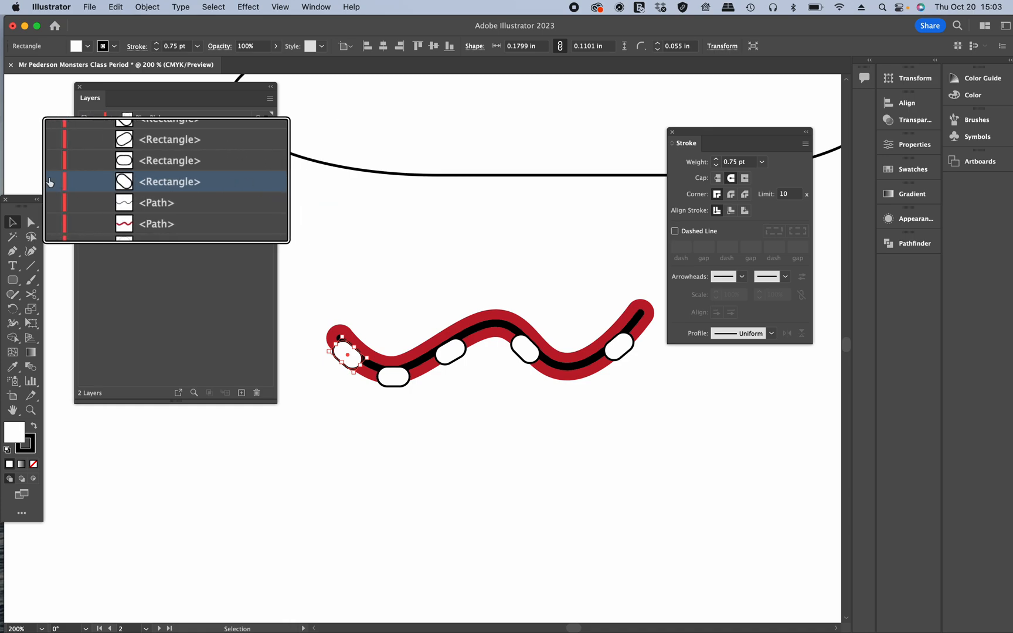
{"action": "left_click_drag", "start_coordinate": [202, 183], "coordinate": [201, 210]}
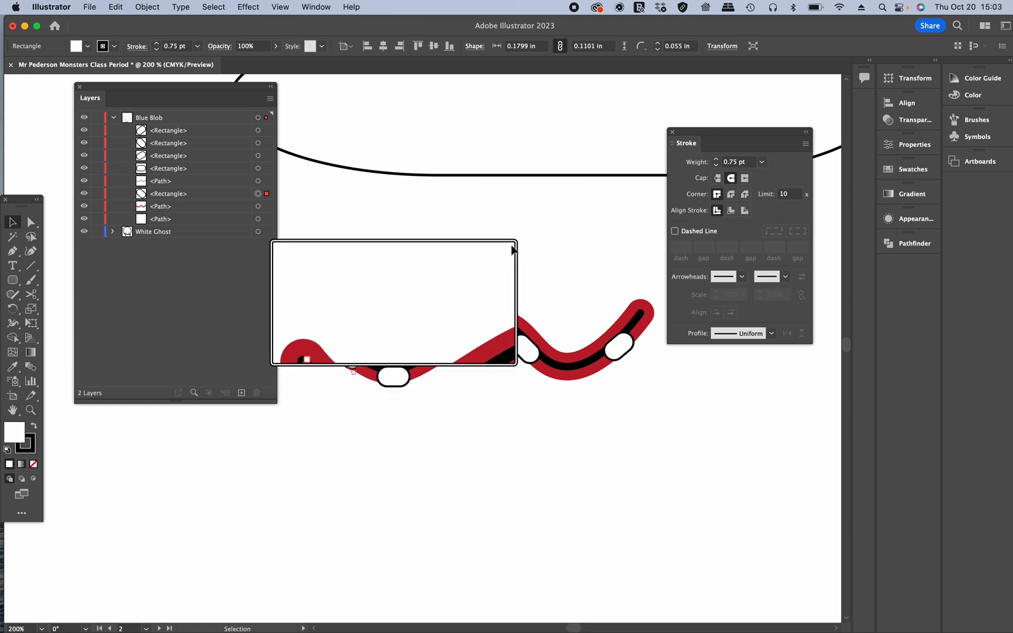
Step: Bring the black inner line above all the teeth in the layer stack
{"action": "key", "text": "ctrl"}
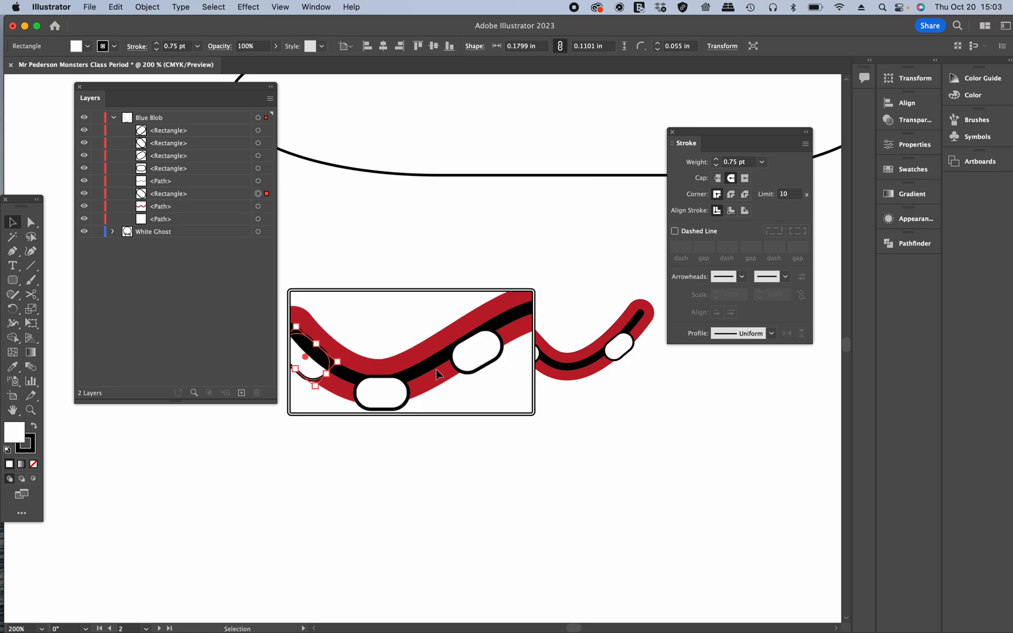
{"action": "left_click", "coordinate": [431, 368]}
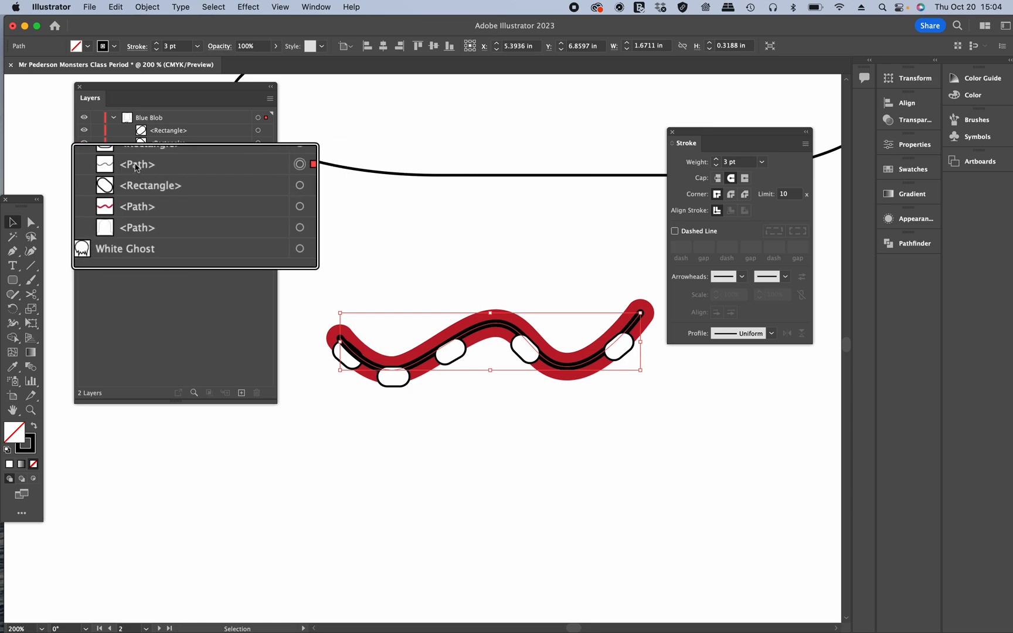
{"action": "left_click_drag", "start_coordinate": [168, 168], "coordinate": [162, 106]}
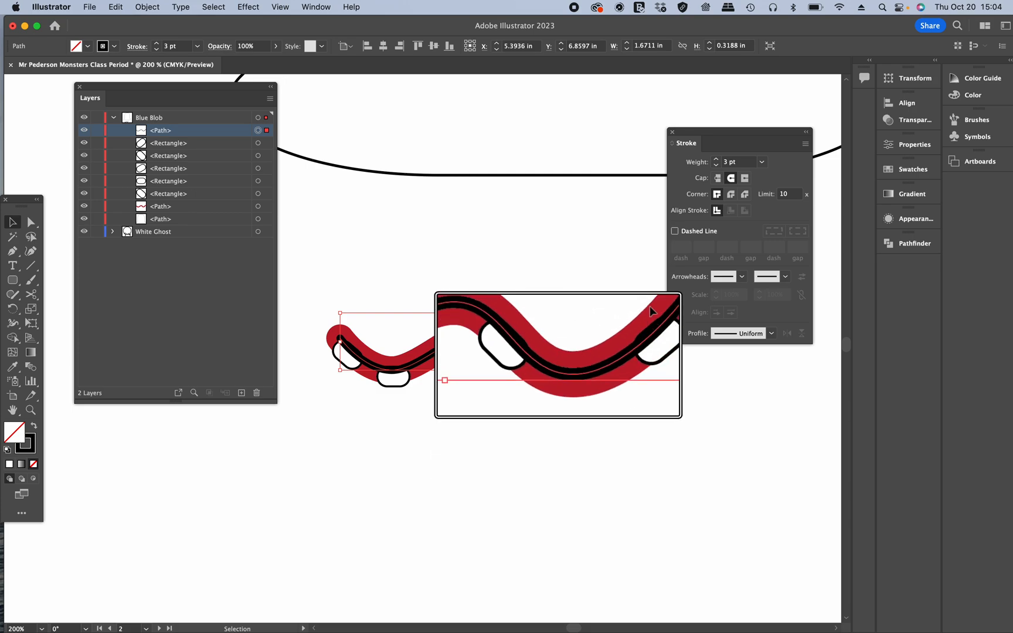
Step: Nudge the right tooth down and to the right so it sits under the black line
{"action": "left_click", "coordinate": [656, 351]}
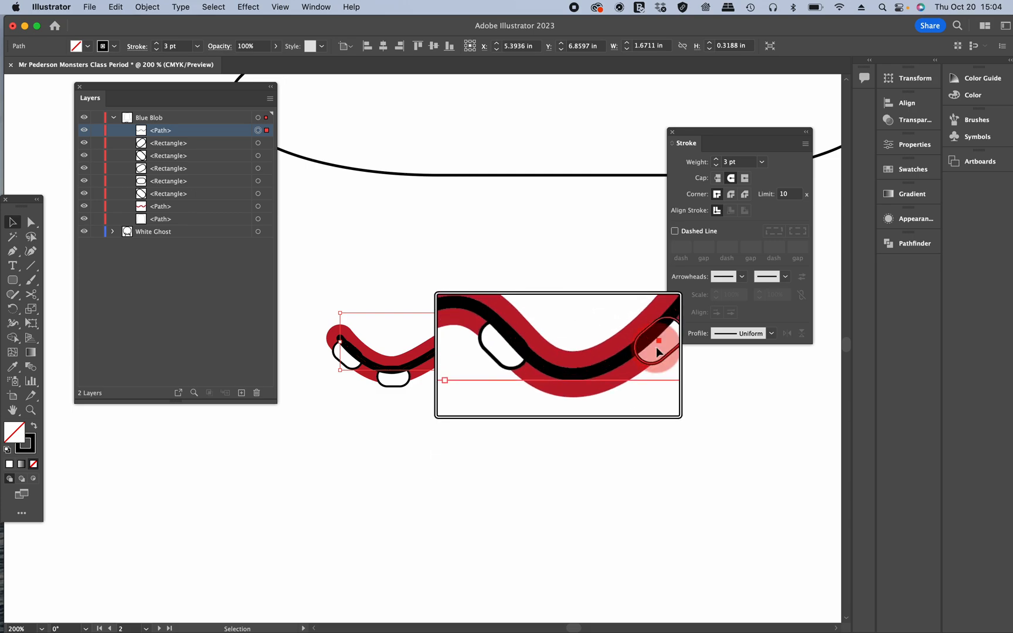
{"action": "key", "text": "Down"}
{"action": "key", "text": "Right"}
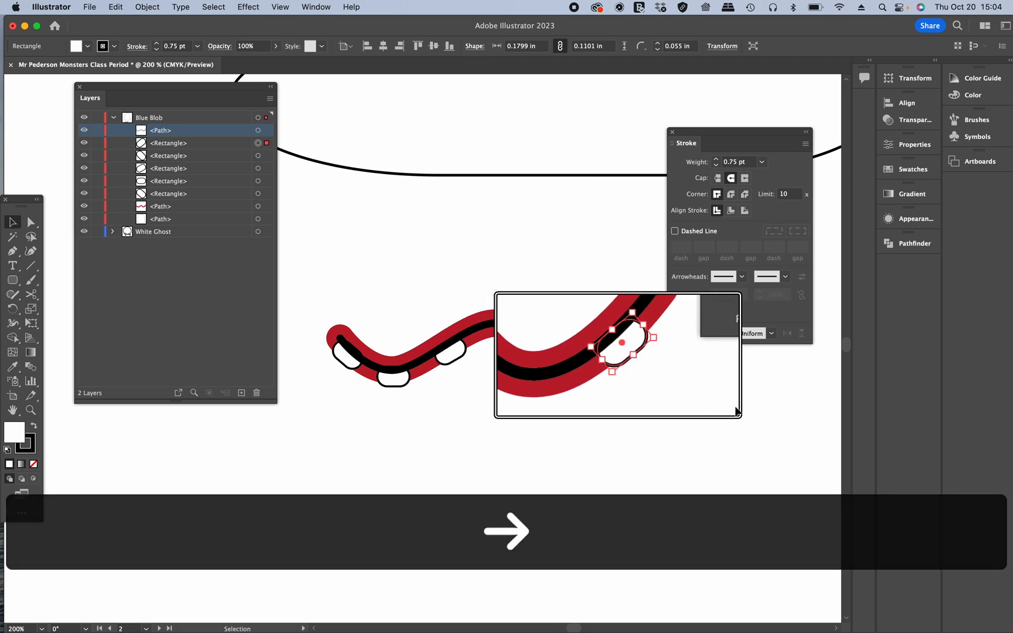
{"action": "left_click", "coordinate": [701, 411]}
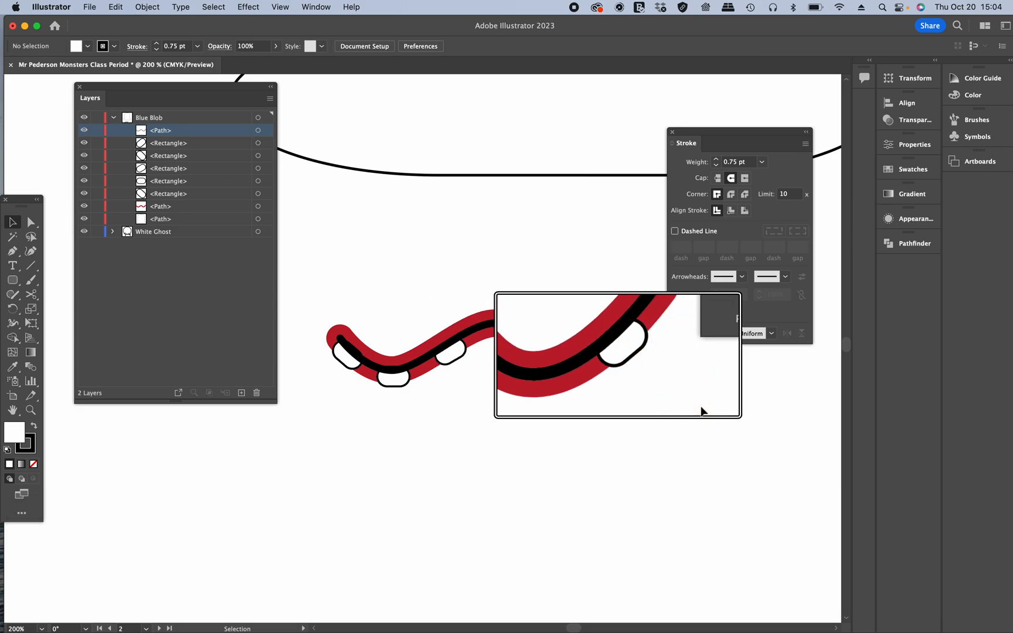
Step: Nudge the left tooth down and to the left, then deselect
{"action": "key", "text": "ctrl"}
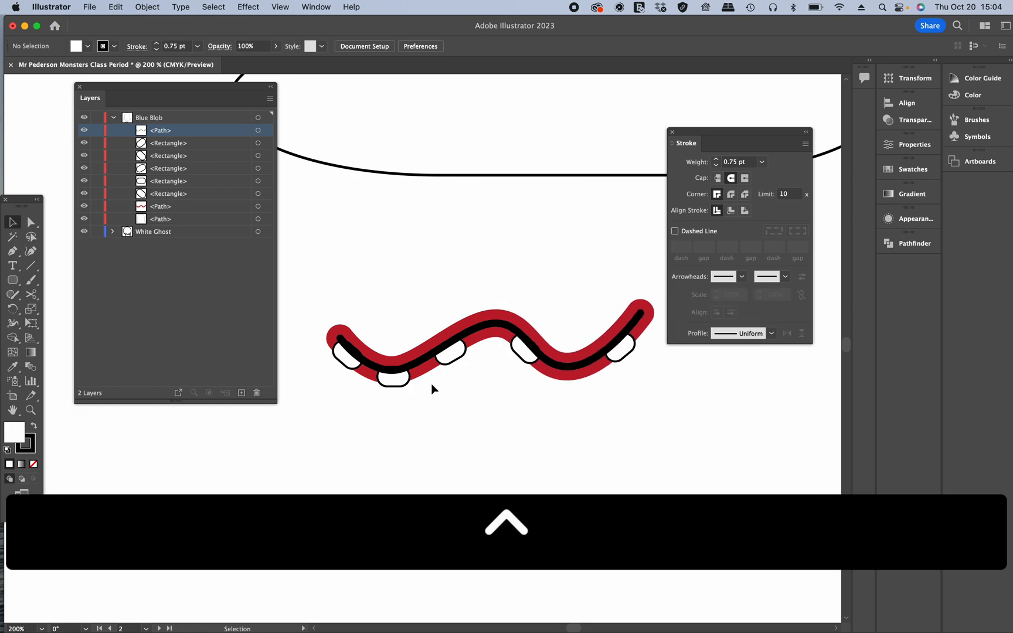
{"action": "left_click", "coordinate": [352, 362]}
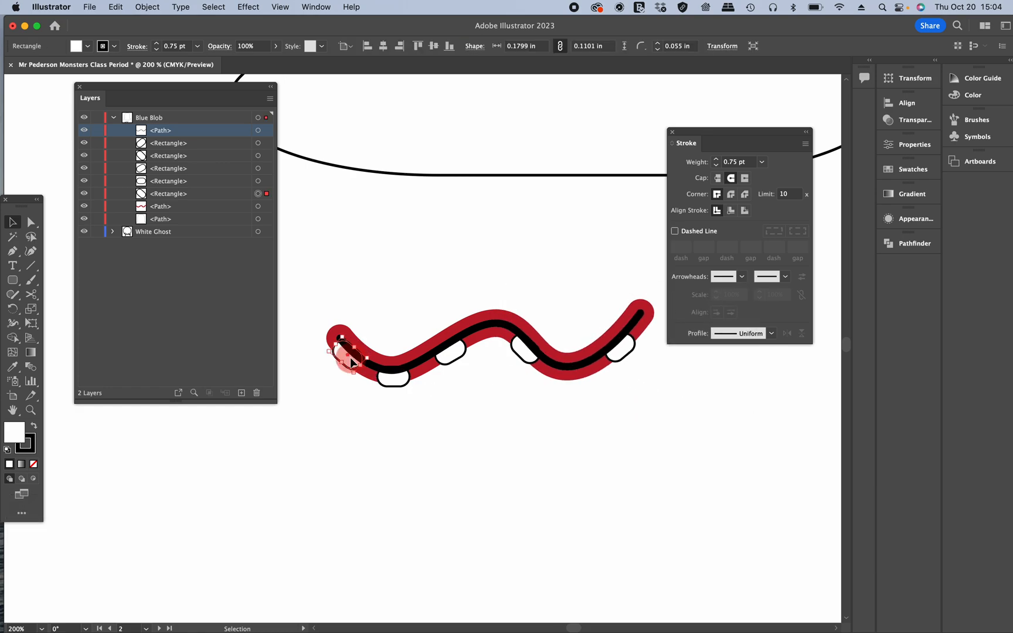
{"action": "key", "text": "Down"}
{"action": "key", "text": "Left"}
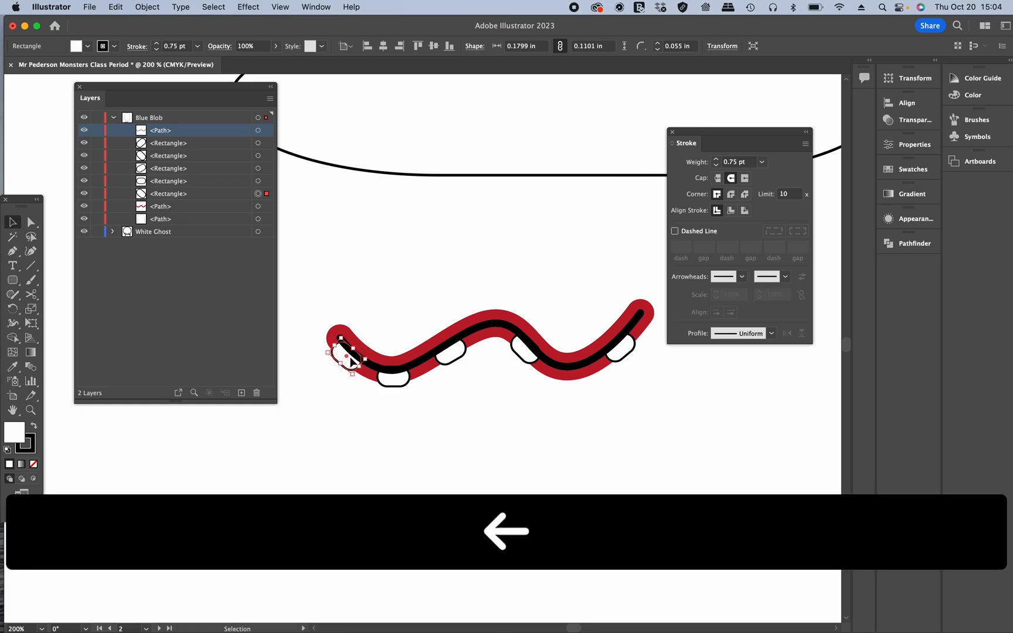
{"action": "left_click", "coordinate": [524, 410]}
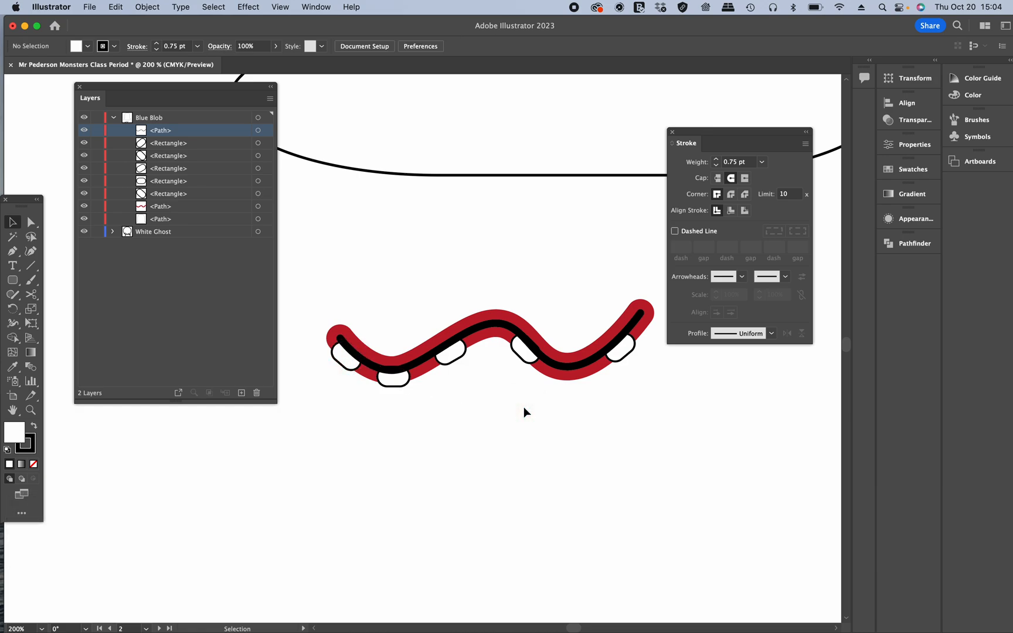